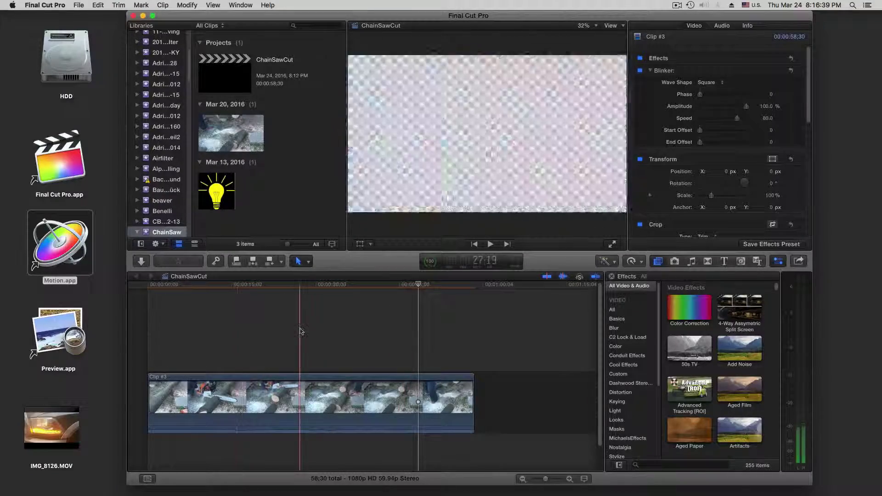
Add the lightbulb-icon image above the chainsaw clip and extend it to about 40 seconds.
{"action": "left_click_drag", "start_coordinate": [419, 285], "coordinate": [274, 289]}
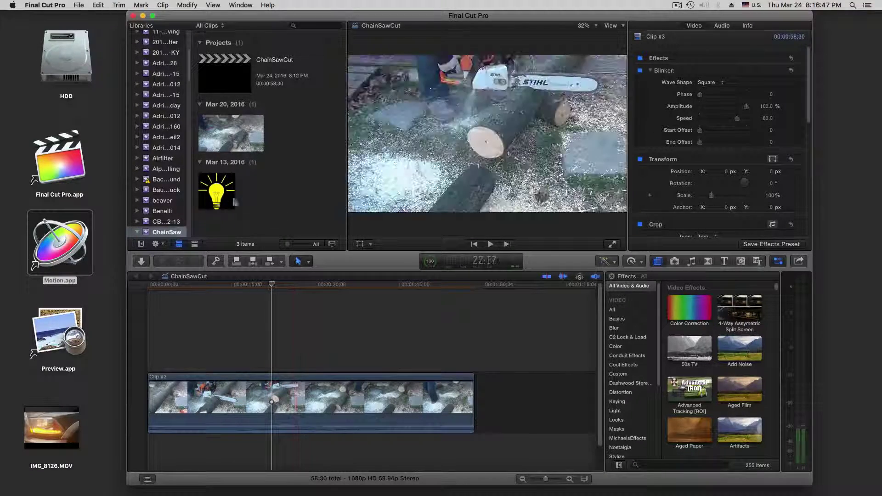
{"action": "left_click", "coordinate": [216, 193]}
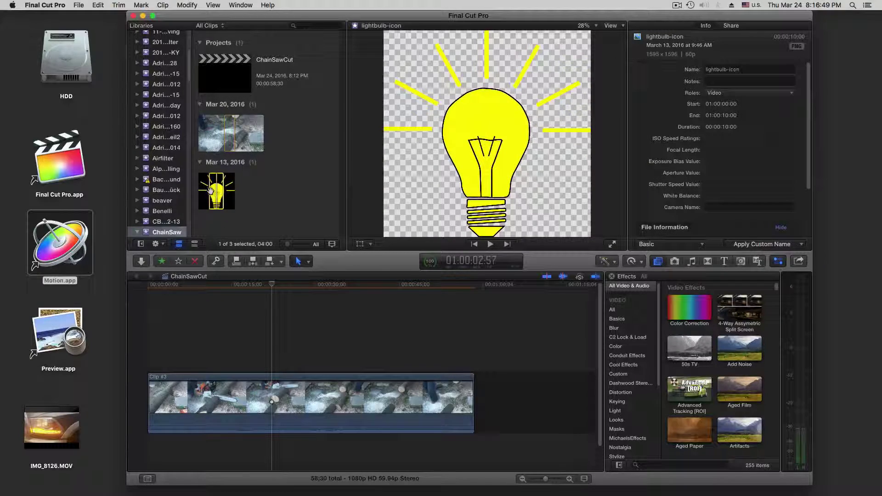
{"action": "left_click_drag", "start_coordinate": [207, 192], "coordinate": [184, 317]}
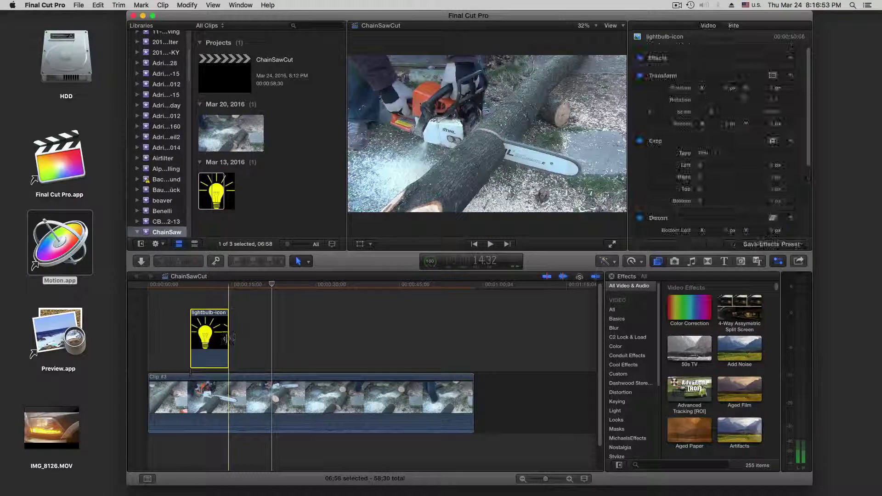
{"action": "left_click_drag", "start_coordinate": [227, 339], "coordinate": [413, 322]}
{"action": "left_click", "coordinate": [325, 322]}
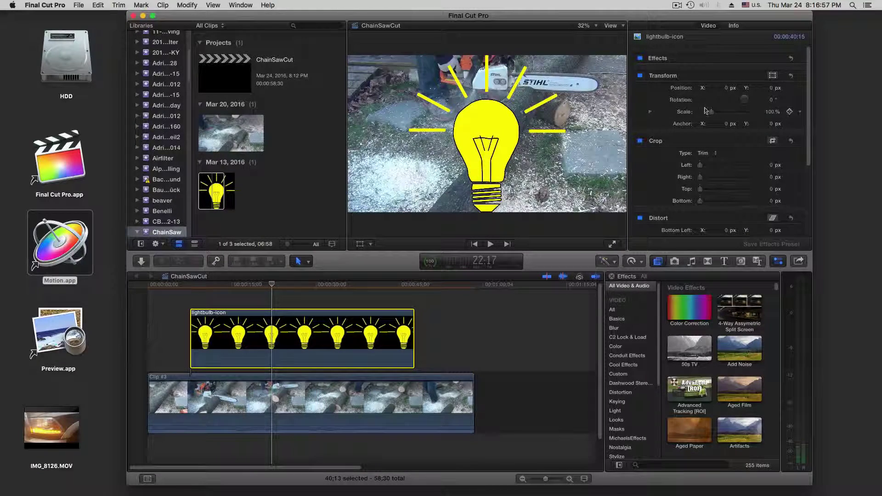
Scale the lightbulb overlay to 48% and shift its X position to about -551 px.
{"action": "left_click_drag", "start_coordinate": [711, 115], "coordinate": [706, 115]}
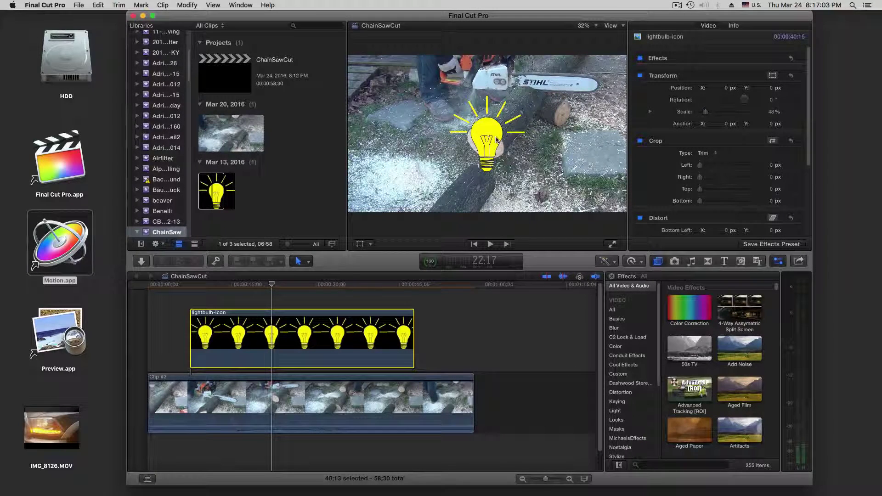
{"action": "left_click_drag", "start_coordinate": [730, 88], "coordinate": [700, 88]}
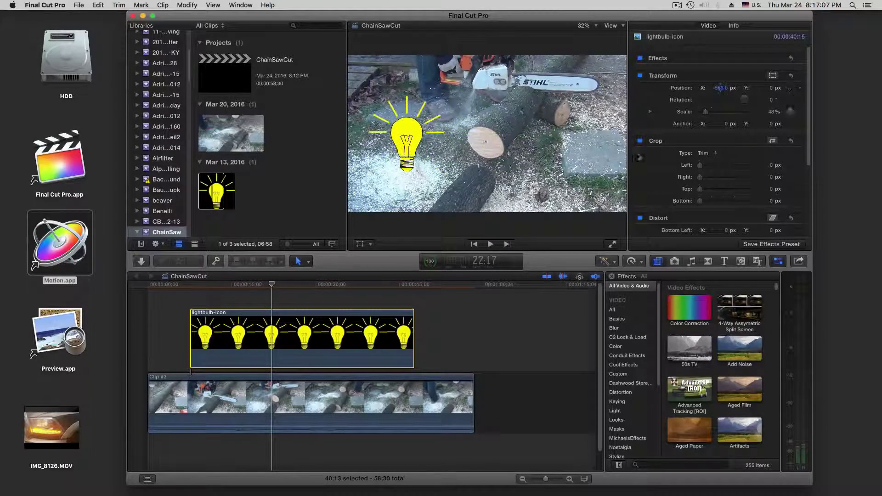
Play the timeline from the start of the lightbulb clip to review the overlay.
{"action": "left_click", "coordinate": [189, 321]}
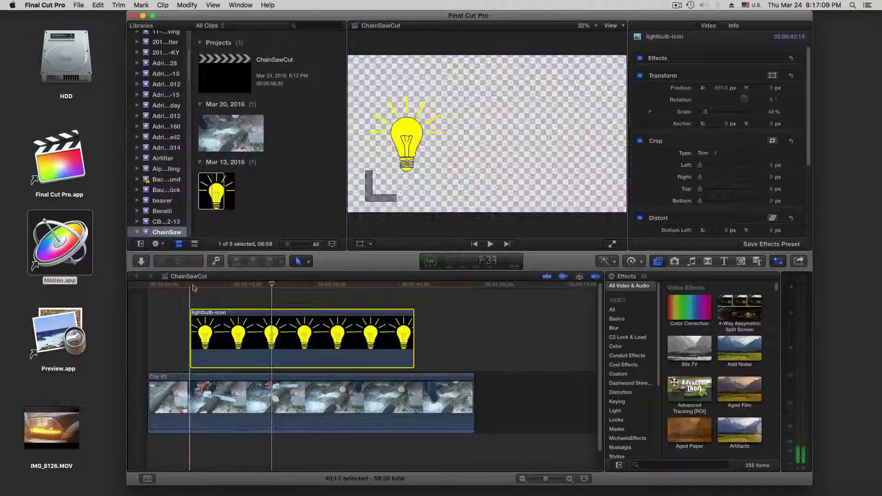
{"action": "key", "text": "space"}
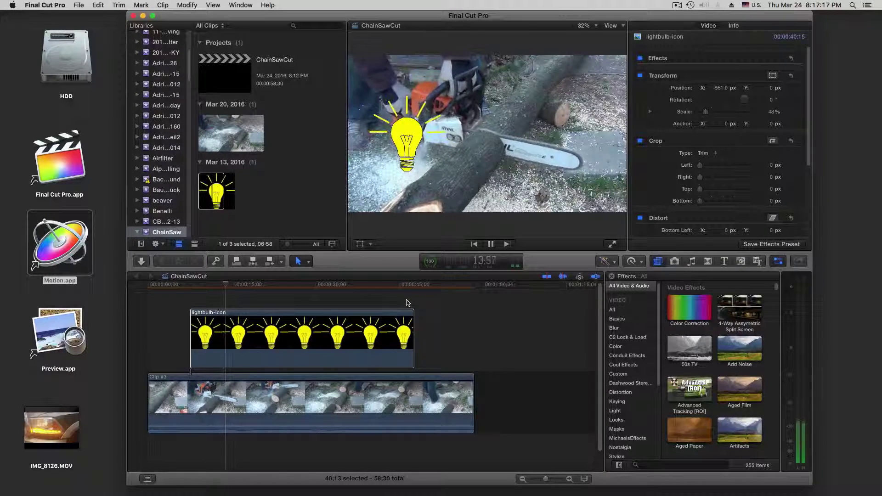
{"action": "key", "text": "space"}
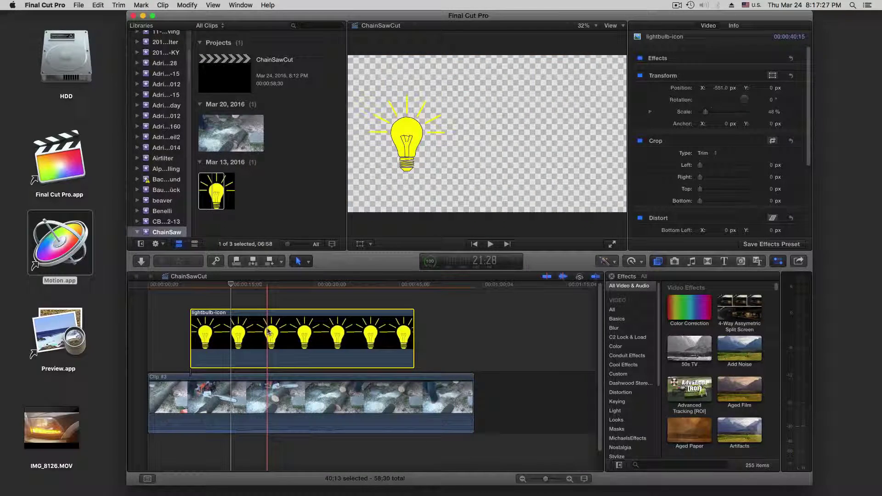
Browse the video effects and examine the Custom category for effects available to the lightbulb clip.
{"action": "left_click", "coordinate": [657, 261]}
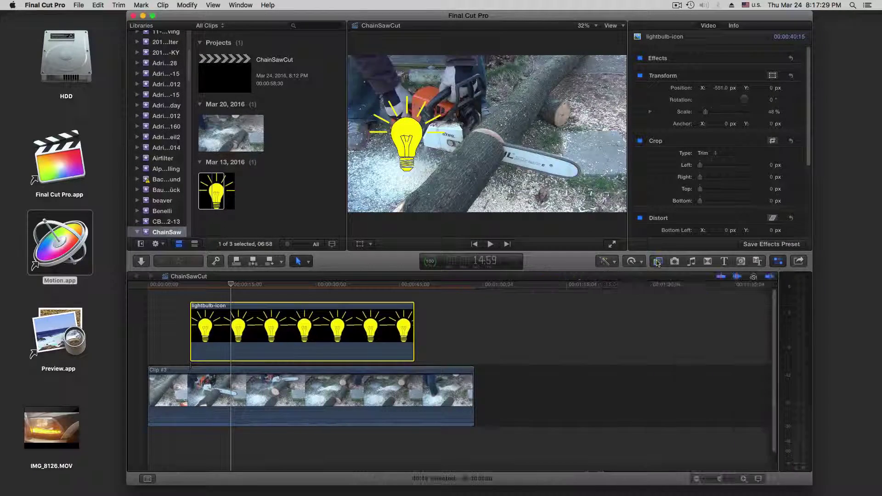
{"action": "left_click", "coordinate": [657, 261]}
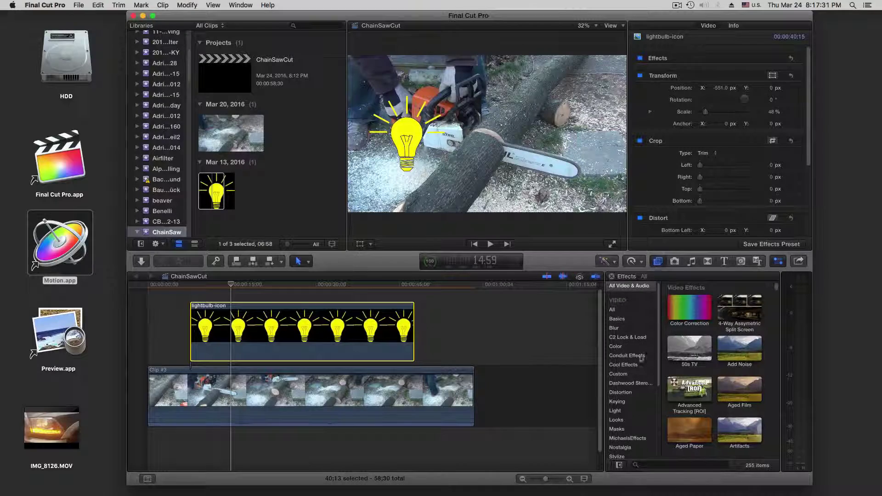
{"action": "scroll", "coordinate": [643, 368], "scroll_direction": "down", "scroll_amount": 3}
{"action": "scroll", "coordinate": [643, 369], "scroll_direction": "up", "scroll_amount": 5}
{"action": "left_click", "coordinate": [621, 373]}
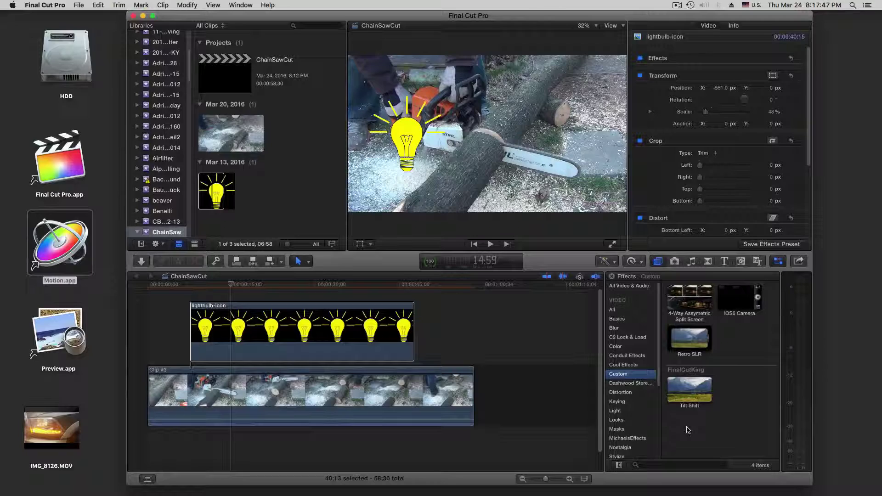
{"action": "left_click", "coordinate": [299, 331]}
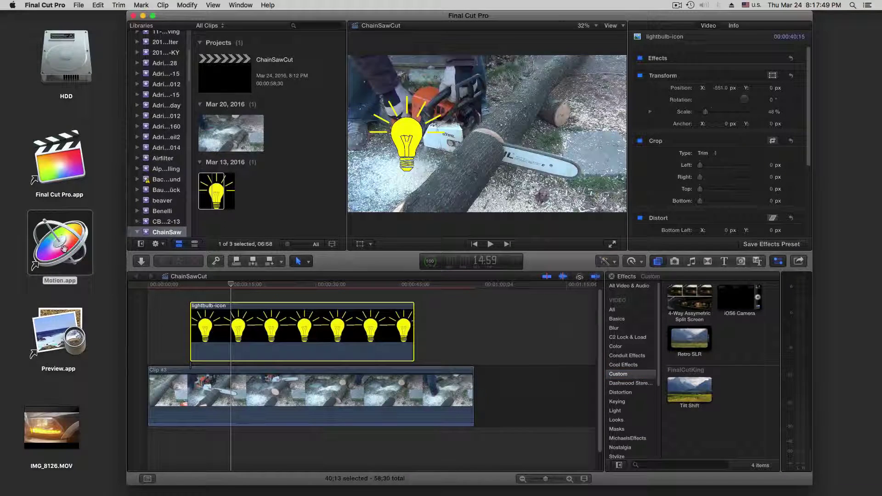
Switch to Motion and choose a blank Final Cut Effect as the new project type.
{"action": "double_click", "coordinate": [64, 248]}
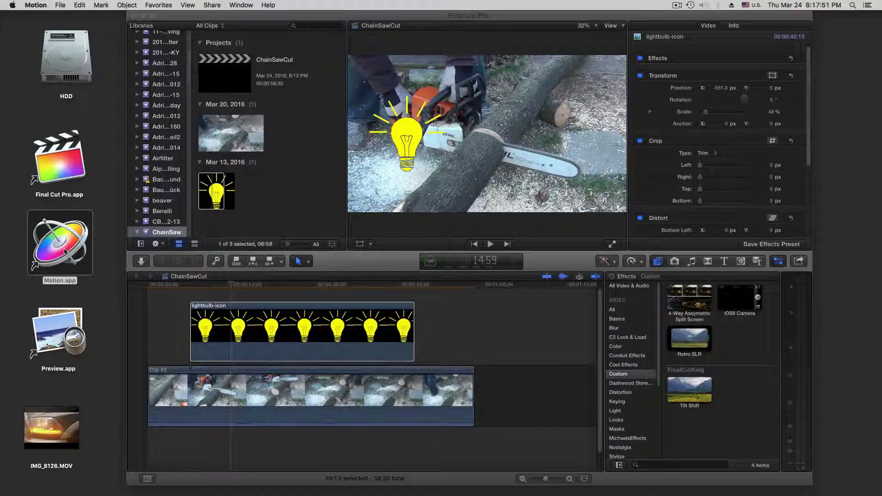
{"action": "left_click", "coordinate": [61, 5]}
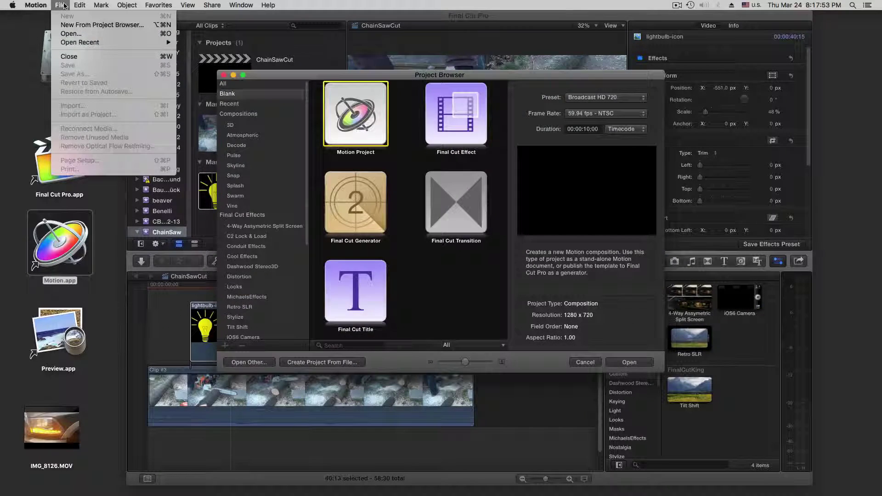
{"action": "left_click", "coordinate": [64, 5]}
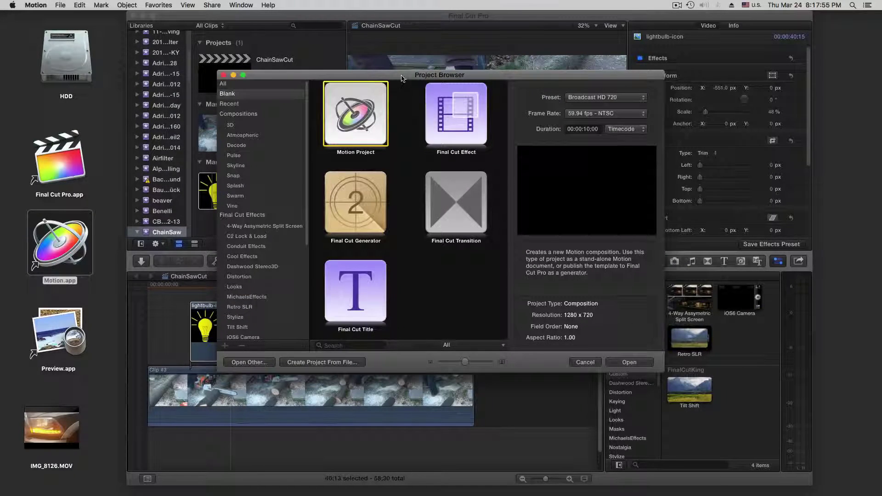
{"action": "left_click_drag", "start_coordinate": [401, 78], "coordinate": [353, 76]}
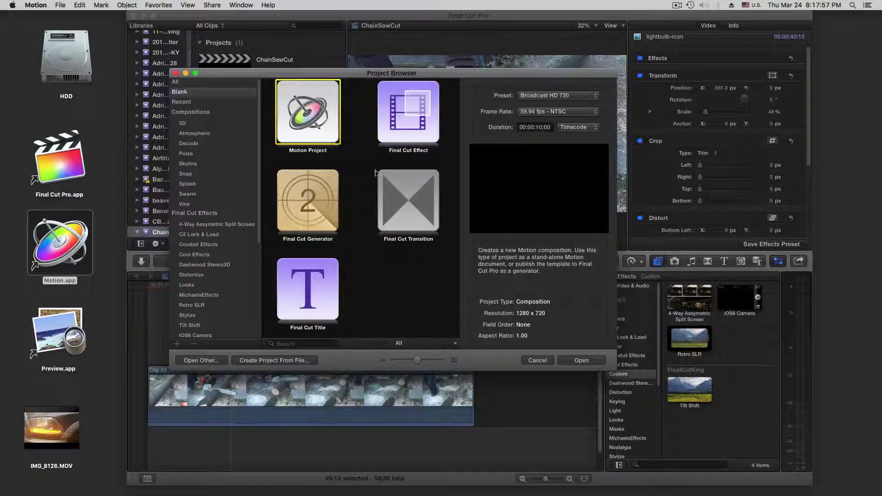
{"action": "left_click", "coordinate": [401, 132]}
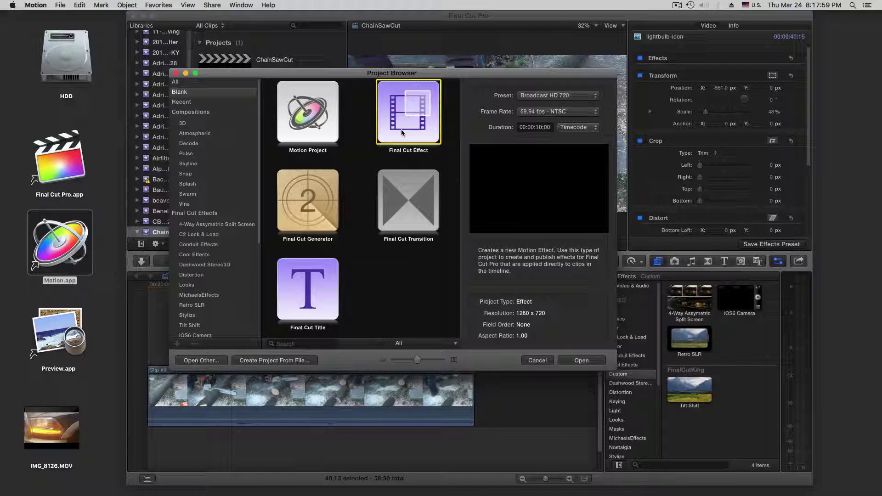
Create the effect project with the Broadcast HD 1080 preset and a frame rate of 10 fps.
{"action": "left_click", "coordinate": [566, 96]}
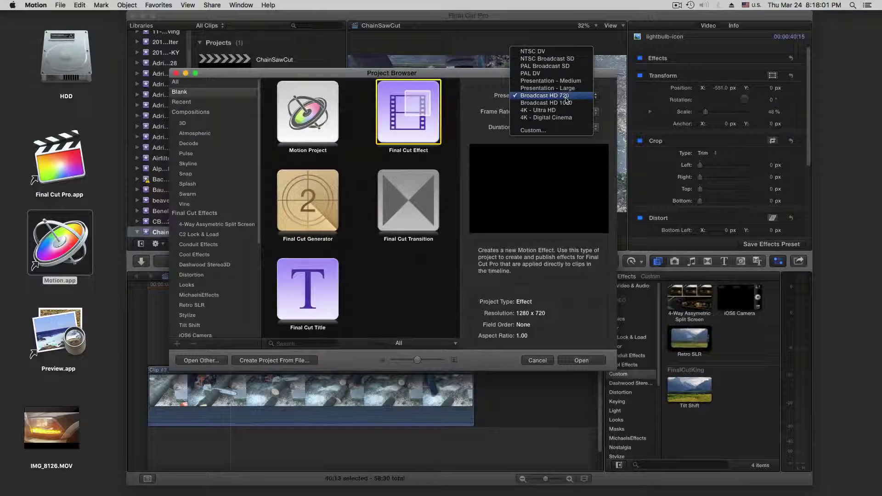
{"action": "left_click", "coordinate": [570, 106]}
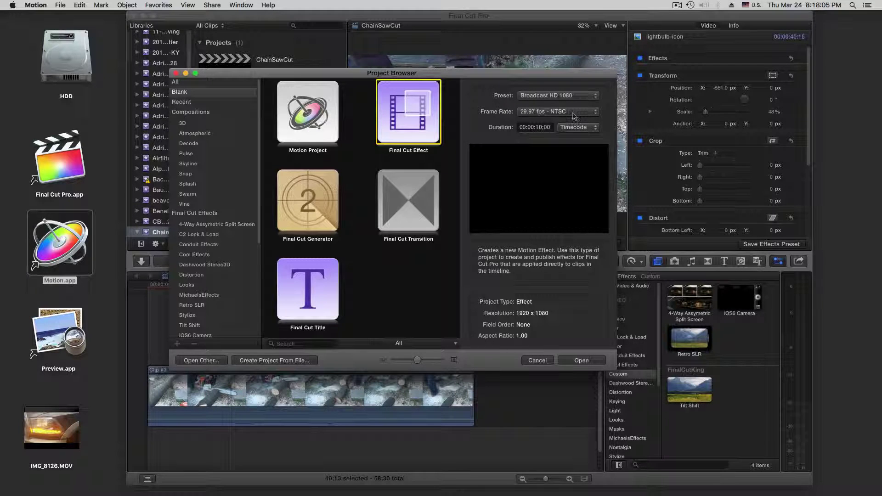
{"action": "left_click", "coordinate": [573, 114]}
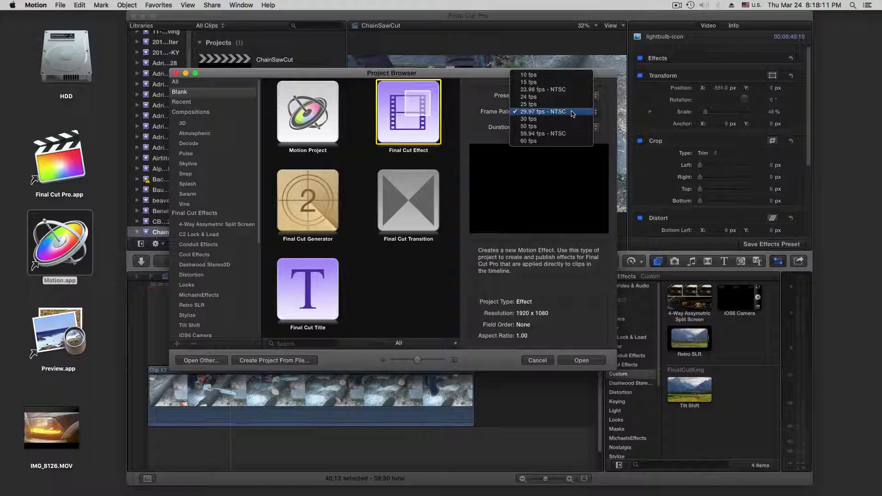
{"action": "left_click", "coordinate": [548, 76]}
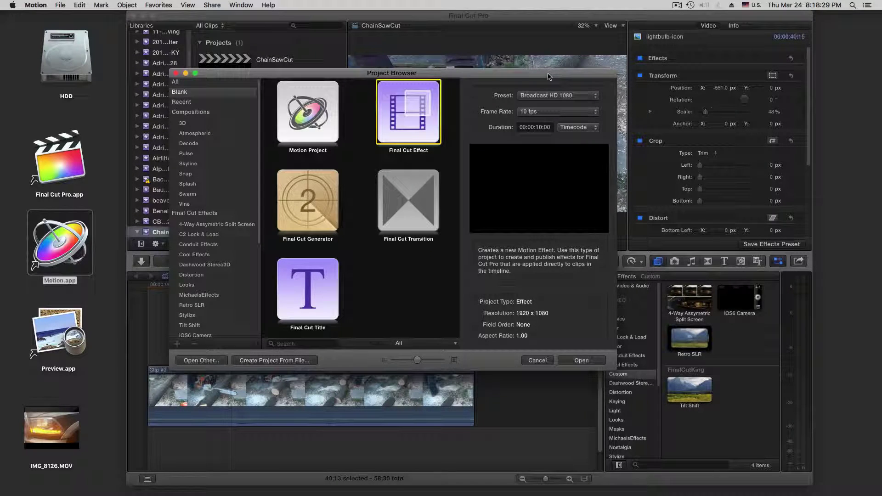
{"action": "left_click", "coordinate": [552, 113]}
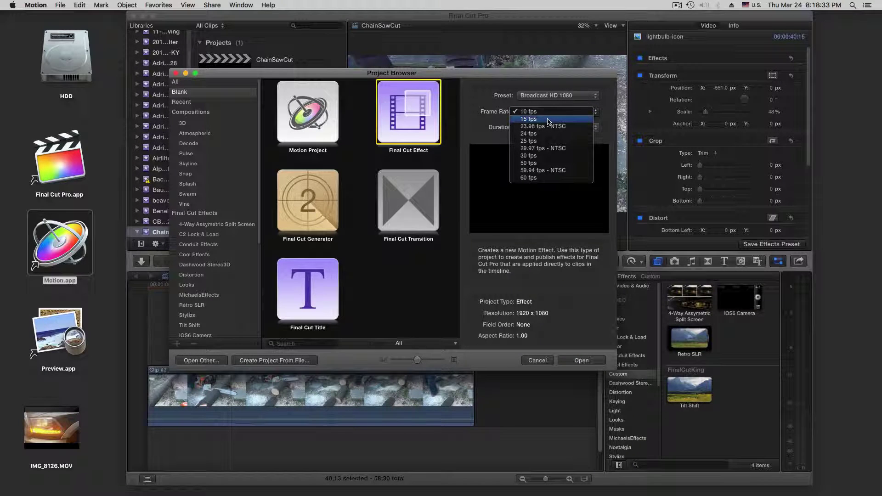
{"action": "left_click", "coordinate": [547, 112]}
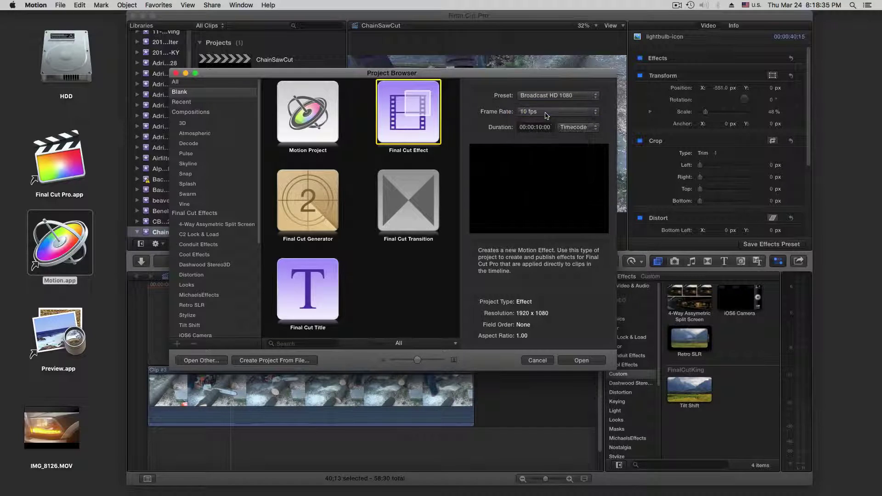
{"action": "left_click", "coordinate": [582, 361]}
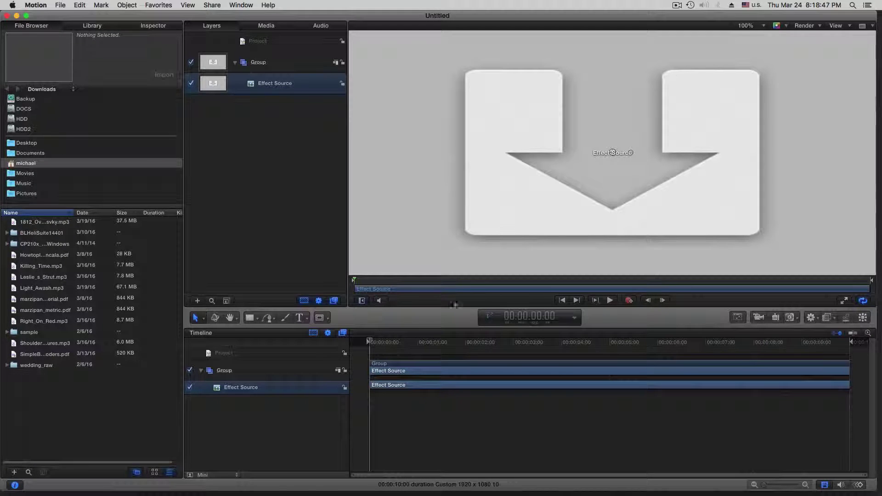
Add the Oscillate parameter behavior to the group containing the Effect Source.
{"action": "left_click_drag", "start_coordinate": [373, 343], "coordinate": [500, 349]}
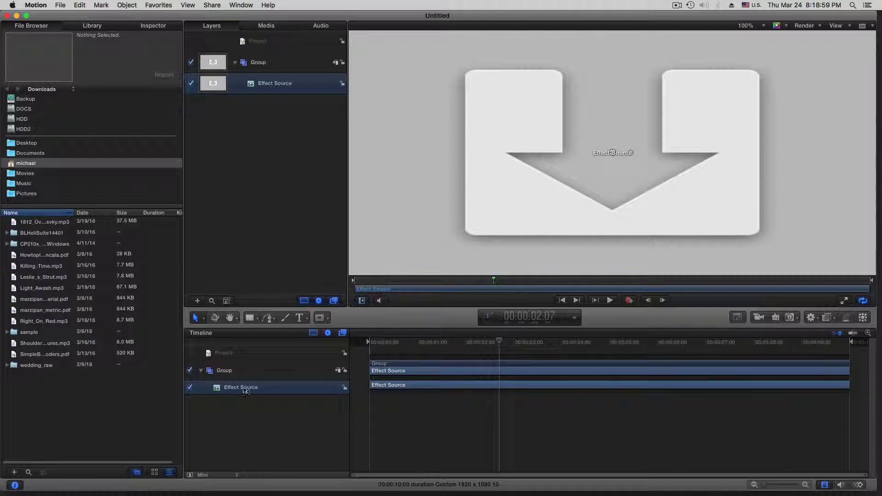
{"action": "left_click", "coordinate": [93, 26]}
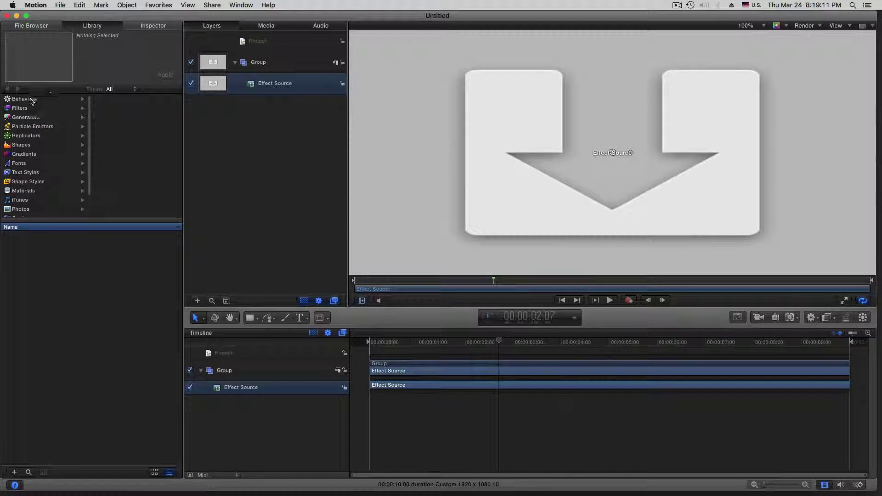
{"action": "left_click", "coordinate": [30, 99]}
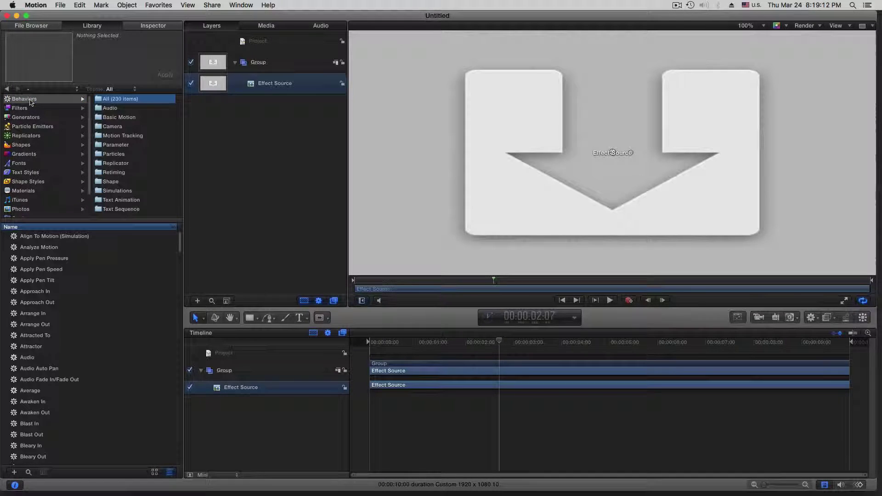
{"action": "left_click", "coordinate": [117, 146]}
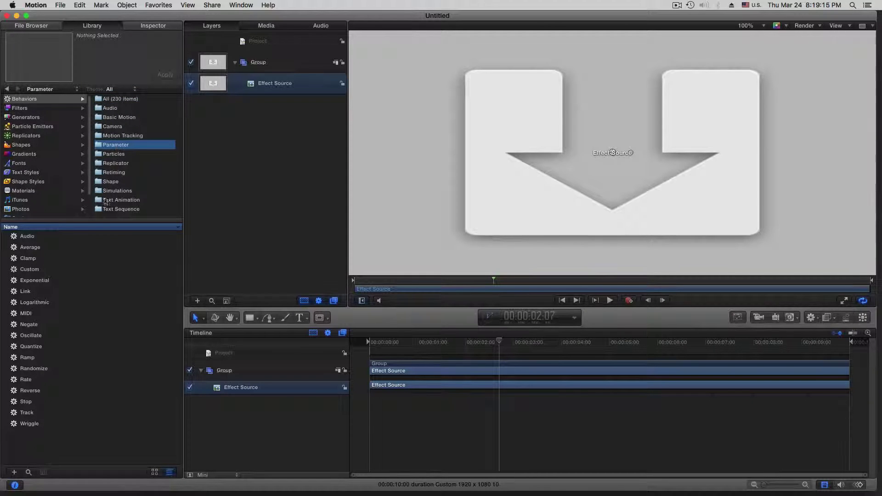
{"action": "left_click", "coordinate": [31, 336]}
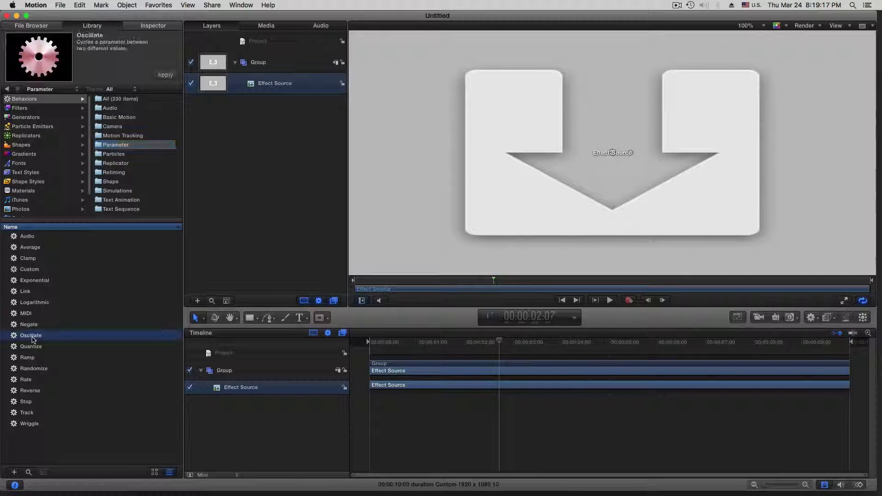
{"action": "left_click_drag", "start_coordinate": [15, 339], "coordinate": [263, 77]}
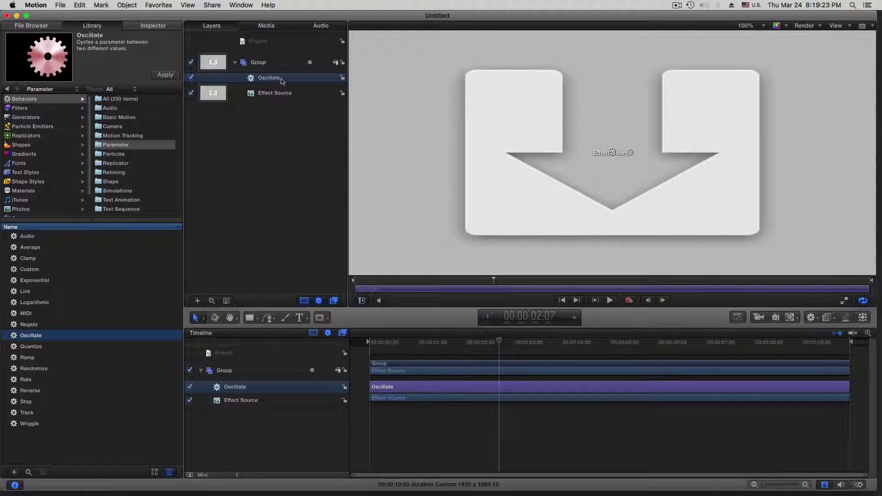
Apply the Oscillate behavior to the group's Opacity property under Blending.
{"action": "left_click", "coordinate": [153, 25]}
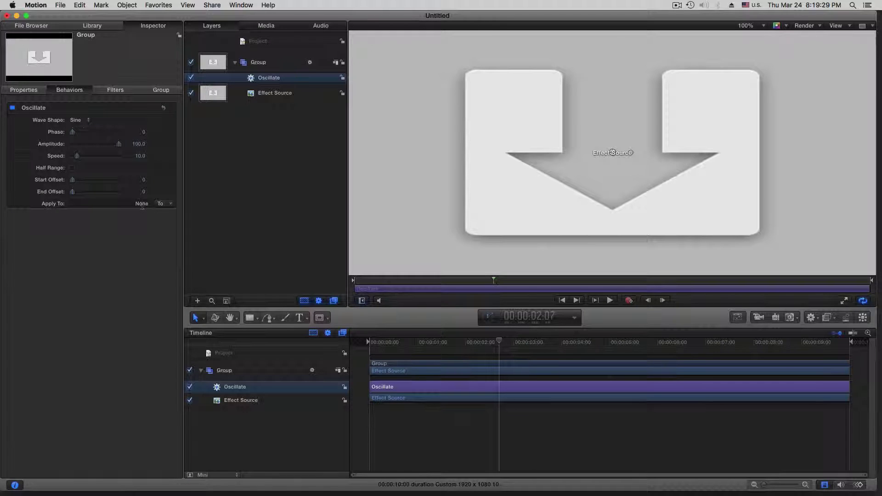
{"action": "left_click", "coordinate": [170, 205]}
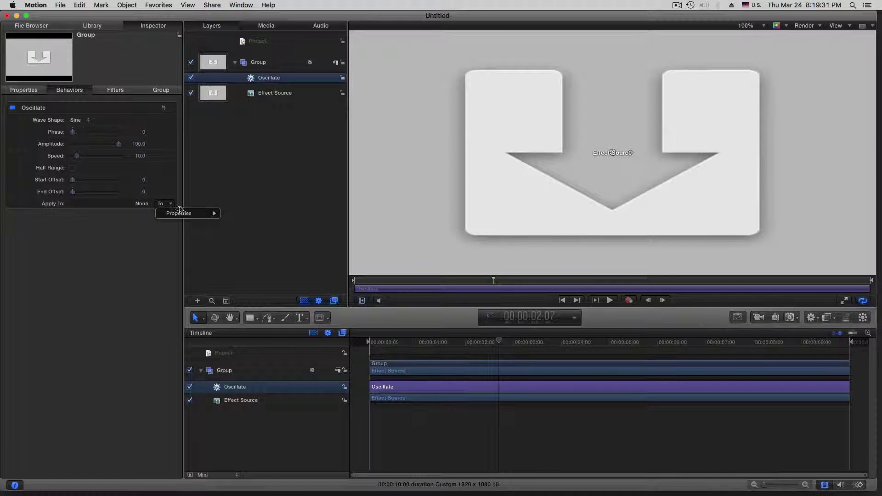
{"action": "mouse_move", "coordinate": [180, 216]}
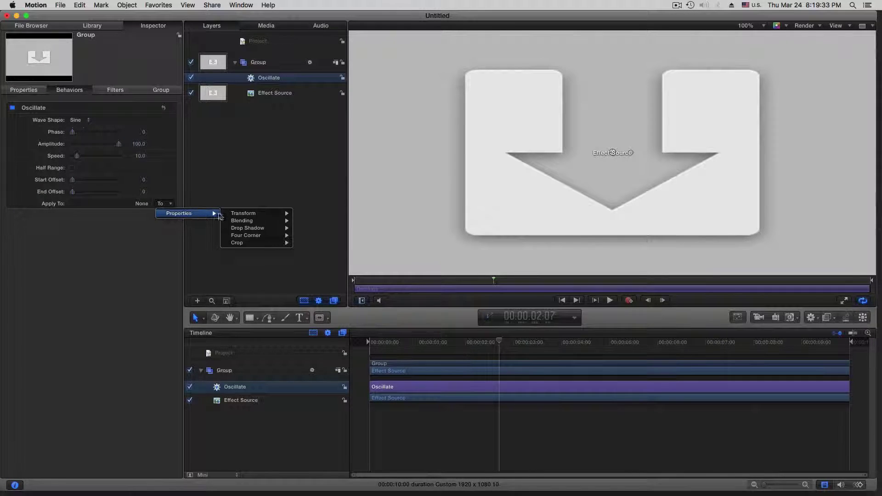
{"action": "mouse_move", "coordinate": [239, 223]}
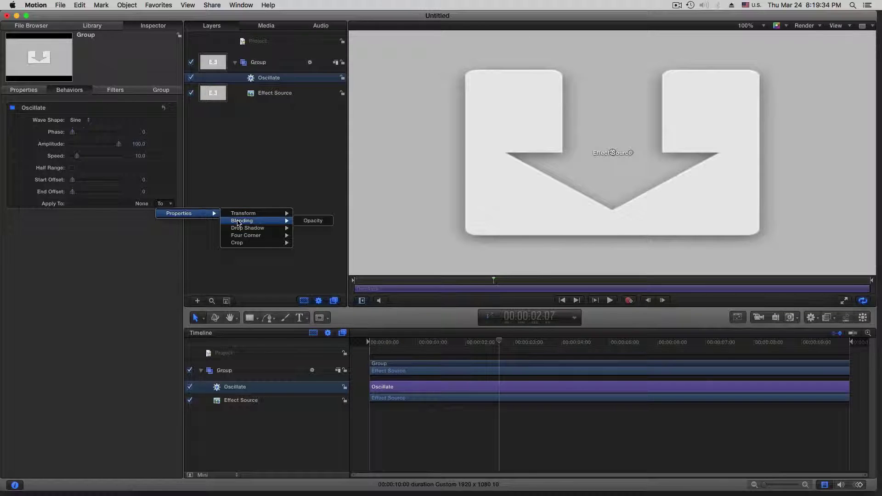
{"action": "left_click", "coordinate": [318, 223]}
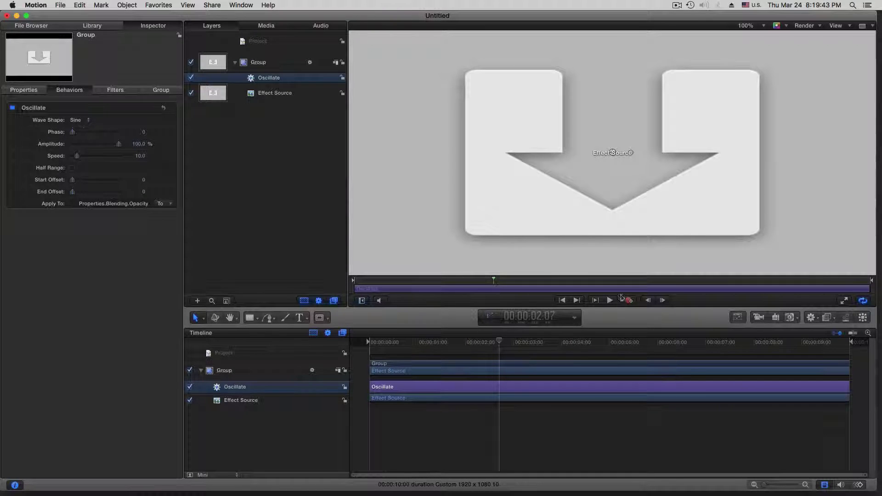
Play the project from the first frame to preview the opacity oscillation.
{"action": "left_click", "coordinate": [370, 343]}
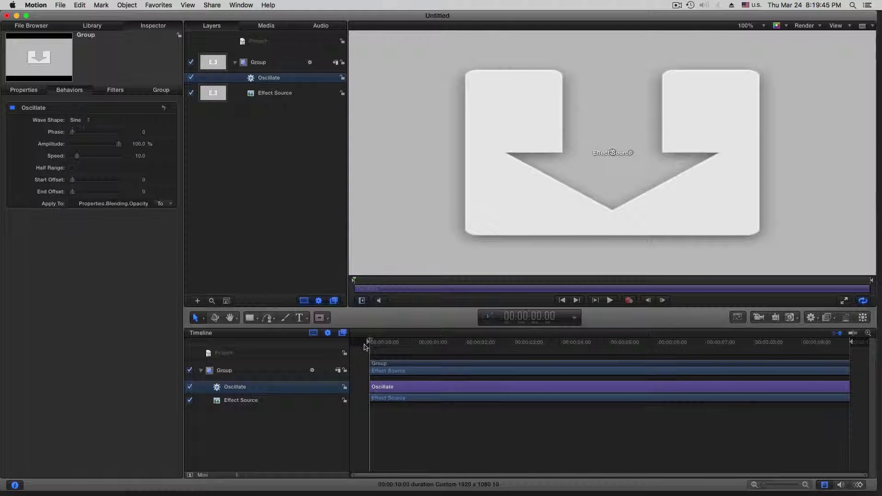
{"action": "left_click", "coordinate": [610, 301]}
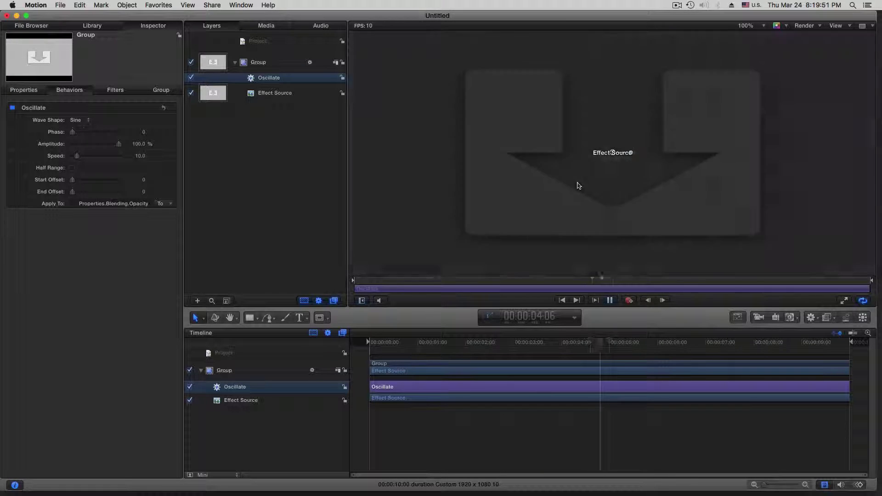
{"action": "left_click", "coordinate": [611, 300]}
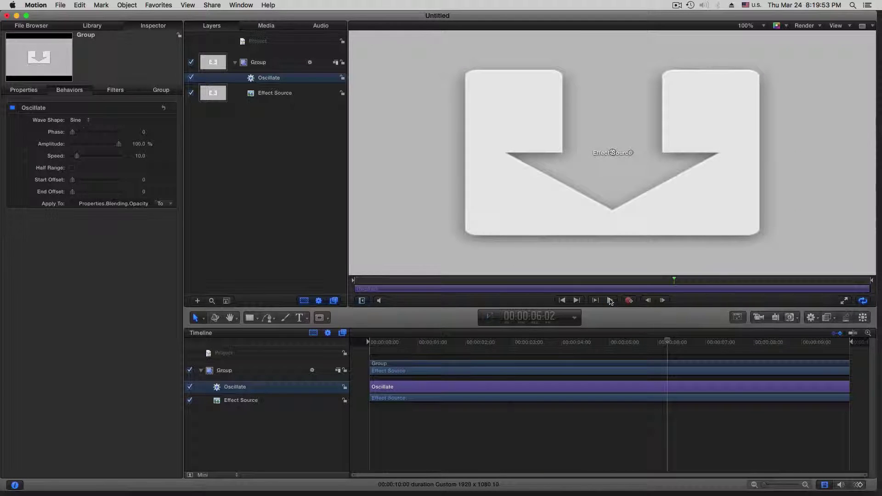
Tune the Oscillate speed by previewing 54 in playback and settling on 40.
{"action": "left_click_drag", "start_coordinate": [77, 157], "coordinate": [97, 157]}
{"action": "left_click", "coordinate": [610, 299]}
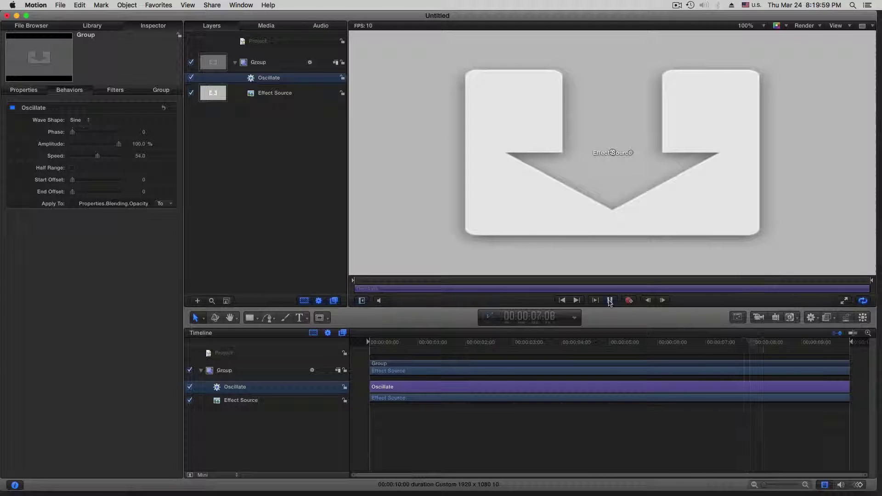
{"action": "left_click", "coordinate": [610, 300]}
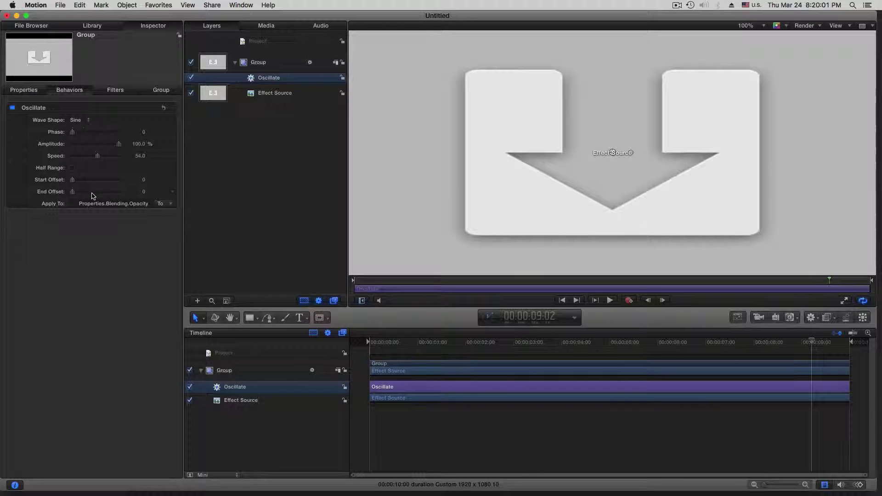
{"action": "left_click_drag", "start_coordinate": [98, 157], "coordinate": [92, 159]}
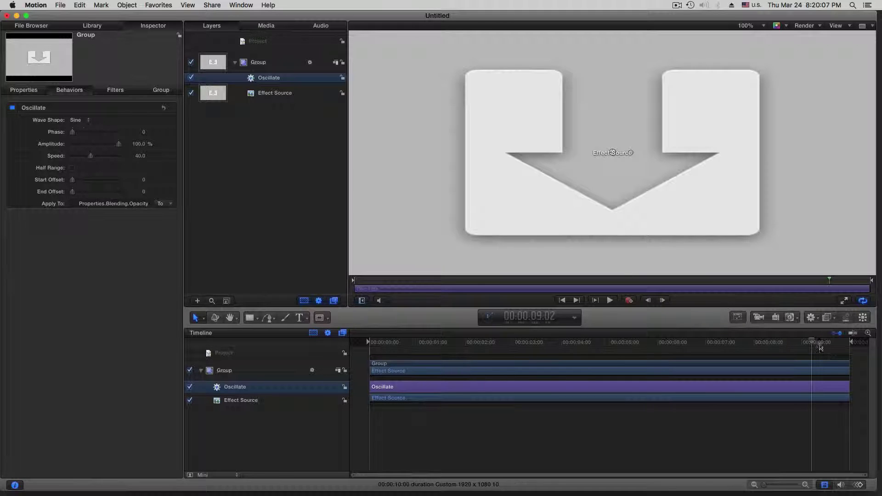
{"action": "left_click_drag", "start_coordinate": [808, 344], "coordinate": [455, 345]}
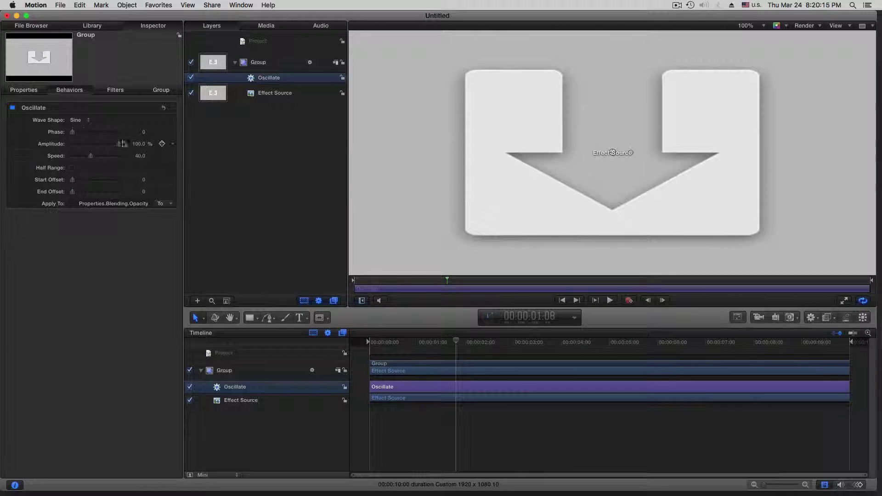
Set the Oscillate wave shape to Square, preview the blinking, and return the playhead to the project start.
{"action": "left_click", "coordinate": [85, 123]}
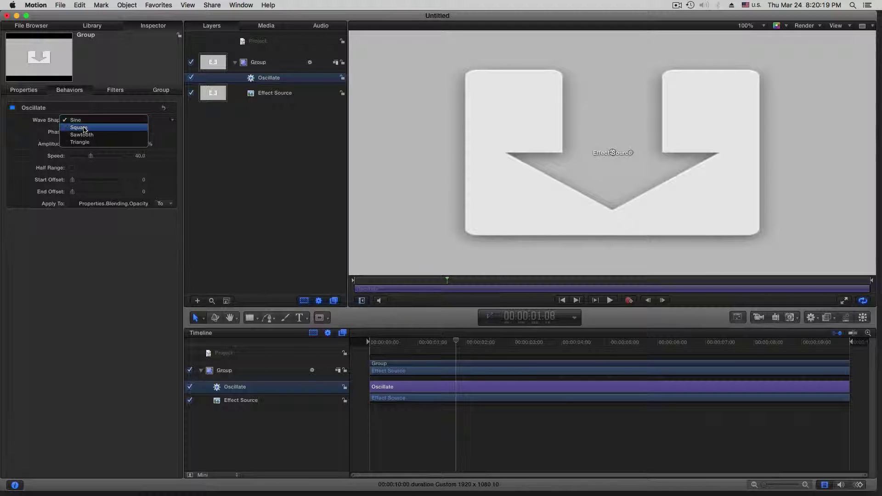
{"action": "left_click", "coordinate": [79, 127]}
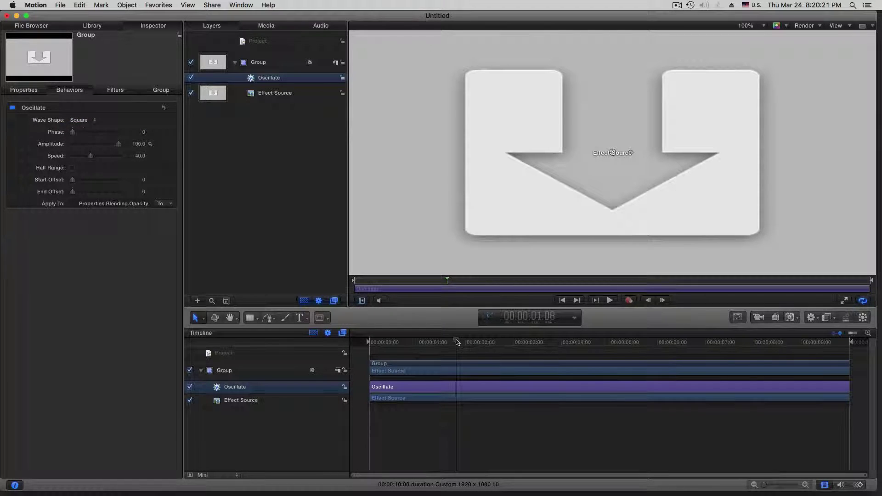
{"action": "left_click_drag", "start_coordinate": [457, 343], "coordinate": [386, 343]}
{"action": "left_click", "coordinate": [610, 300]}
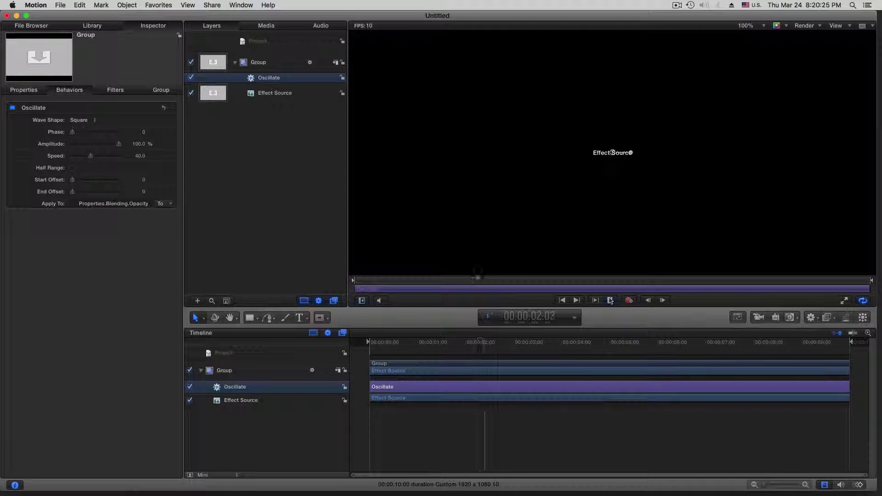
{"action": "left_click", "coordinate": [610, 301]}
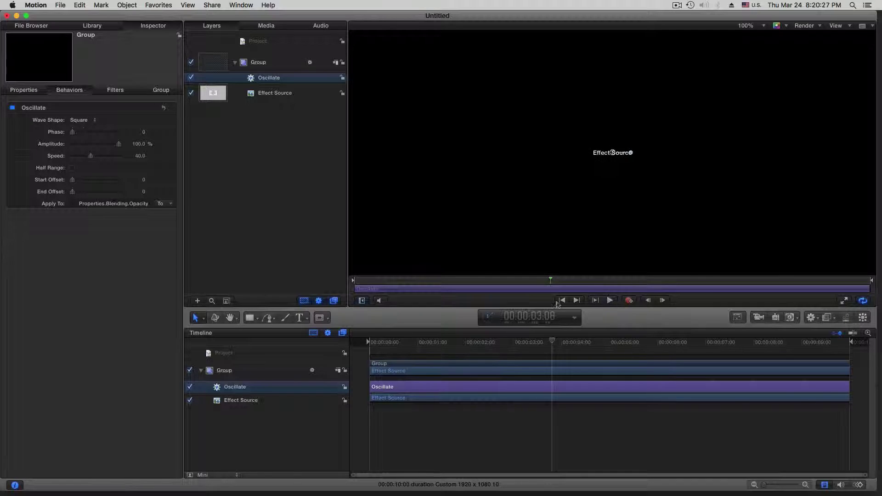
{"action": "left_click", "coordinate": [562, 300]}
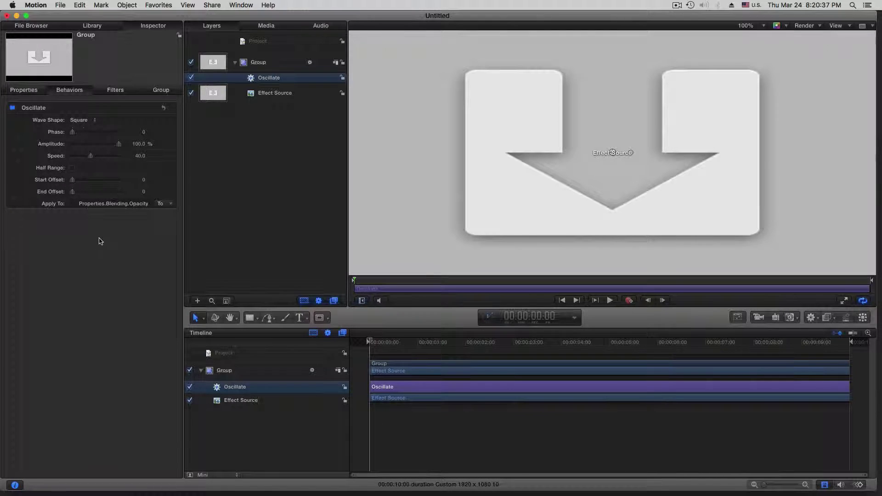
Publish the Oscillate behavior's Wave Shape, Phase, Amplitude, Speed, Start Offset and End Offset parameters.
{"action": "right_click", "coordinate": [173, 122]}
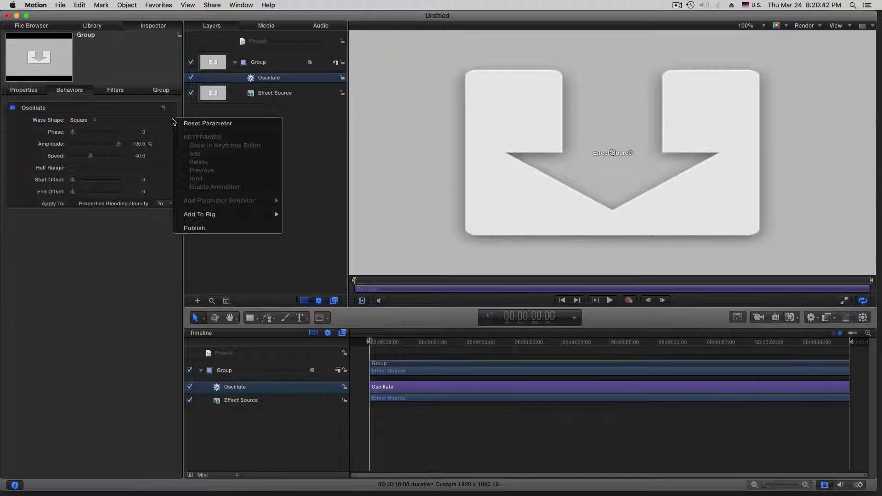
{"action": "left_click", "coordinate": [199, 229]}
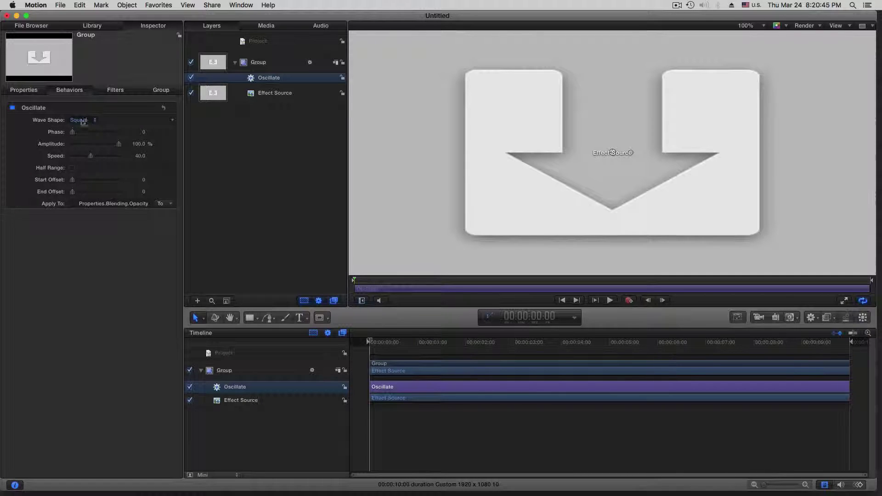
{"action": "right_click", "coordinate": [173, 134]}
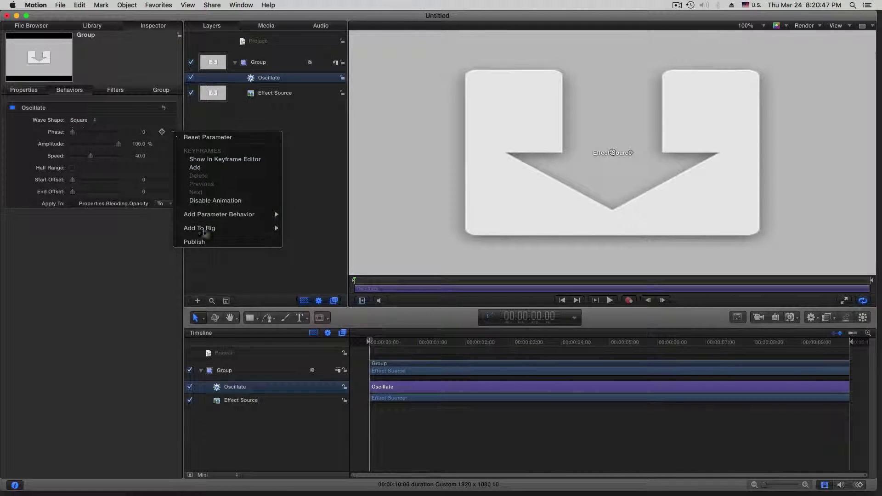
{"action": "left_click", "coordinate": [196, 244]}
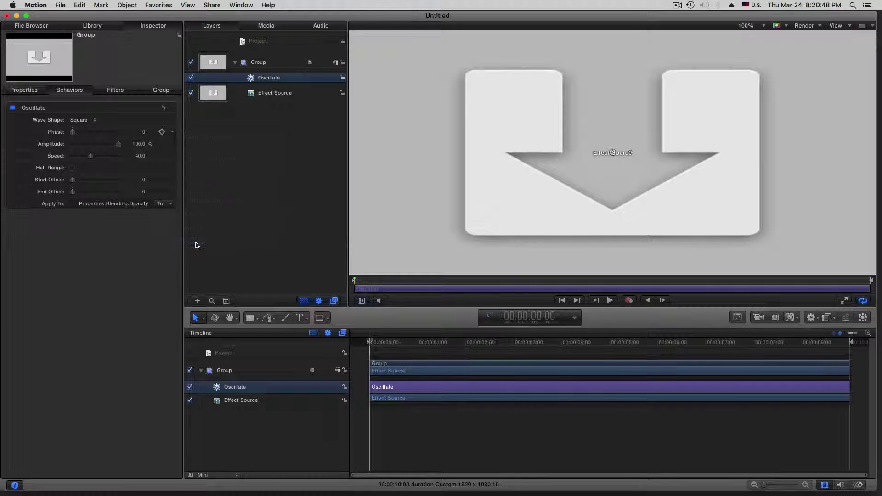
{"action": "right_click", "coordinate": [173, 145]}
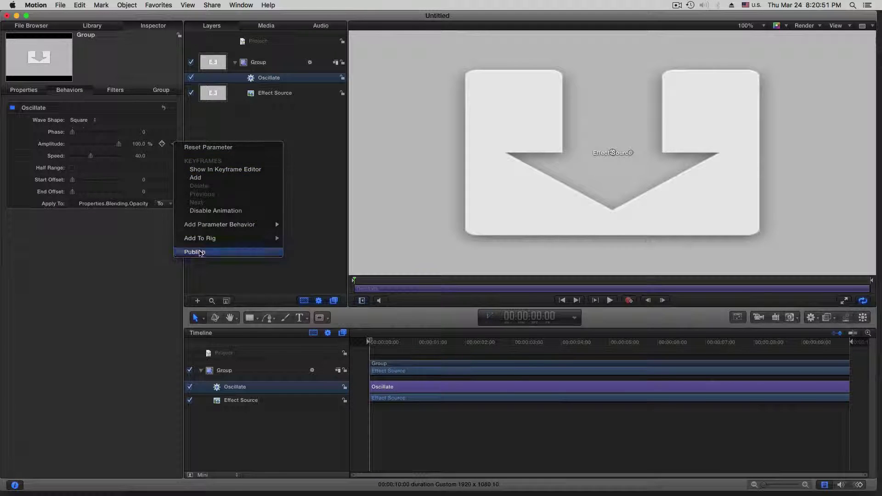
{"action": "left_click", "coordinate": [196, 251]}
{"action": "right_click", "coordinate": [172, 157]}
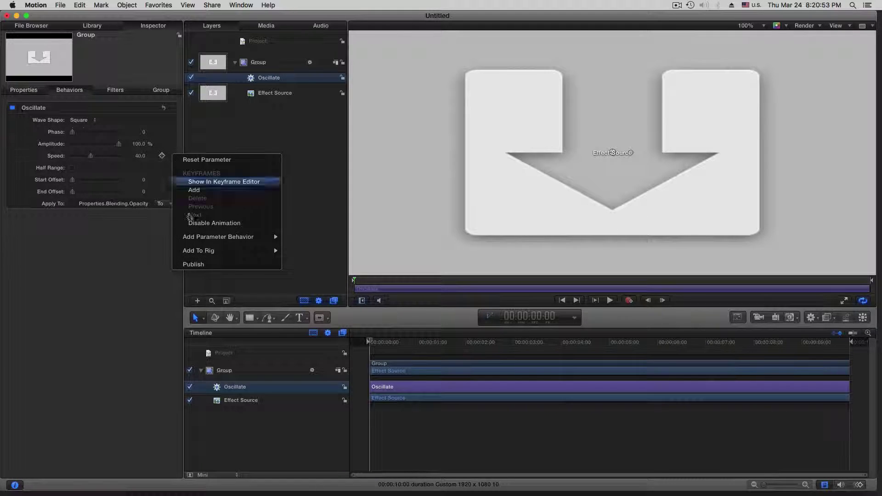
{"action": "left_click", "coordinate": [196, 263]}
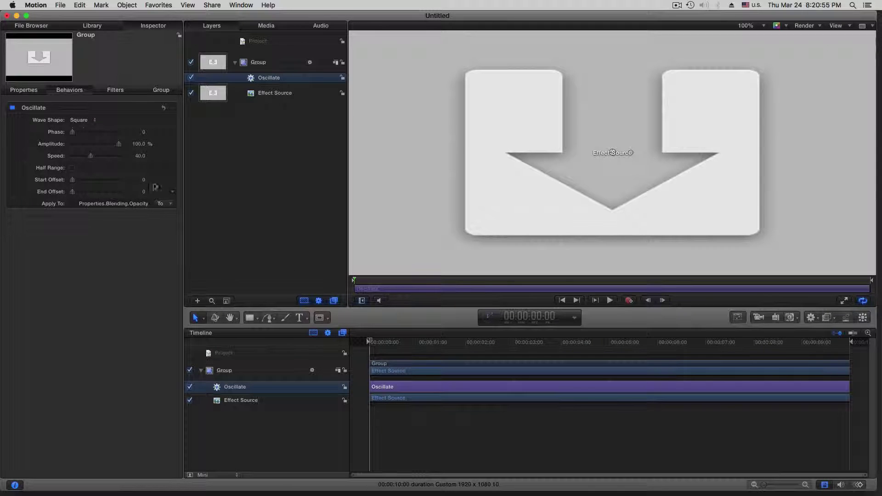
{"action": "right_click", "coordinate": [174, 183]}
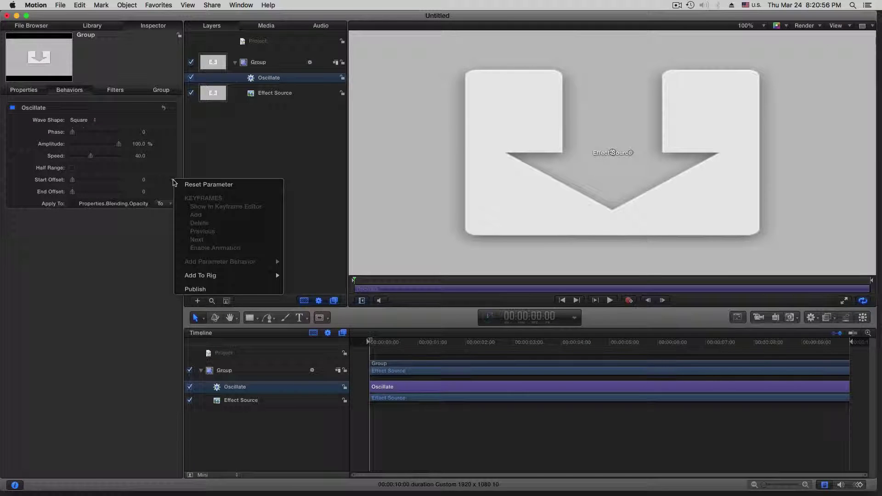
{"action": "left_click", "coordinate": [200, 287]}
{"action": "right_click", "coordinate": [173, 192]}
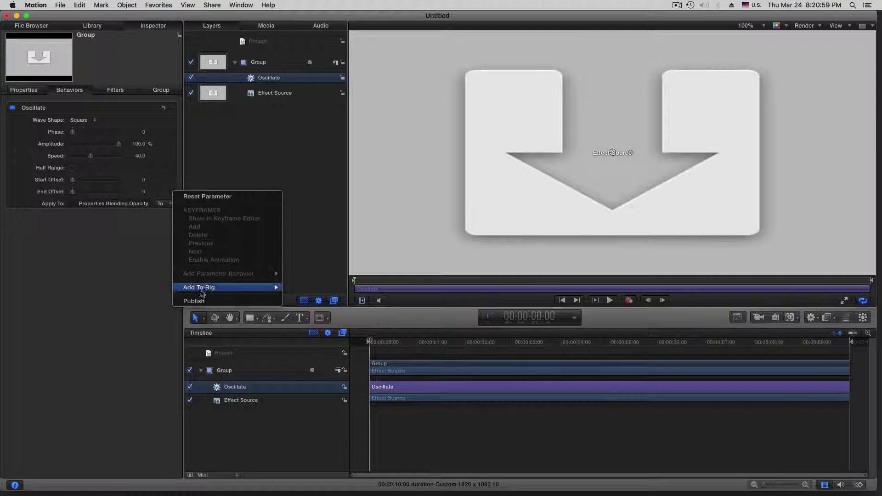
{"action": "left_click", "coordinate": [200, 302]}
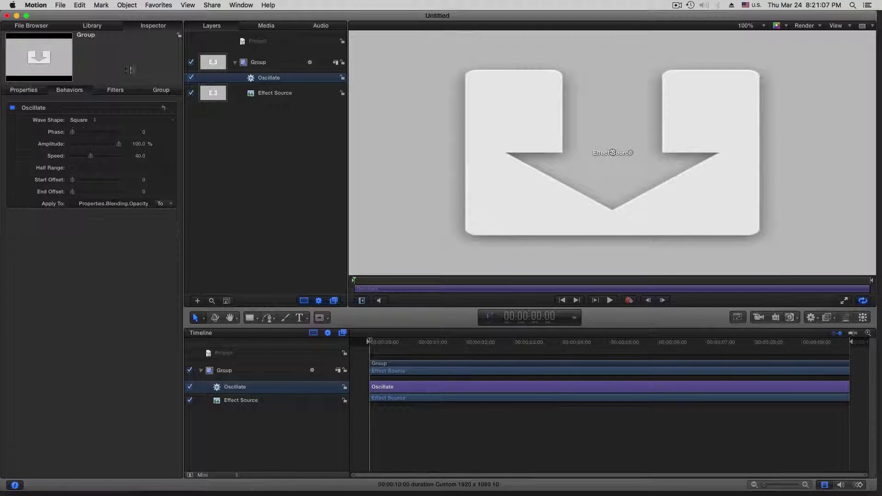
Start saving the effect as a template and arrange the Motion and Final Cut Pro windows side by side.
{"action": "left_click", "coordinate": [61, 5]}
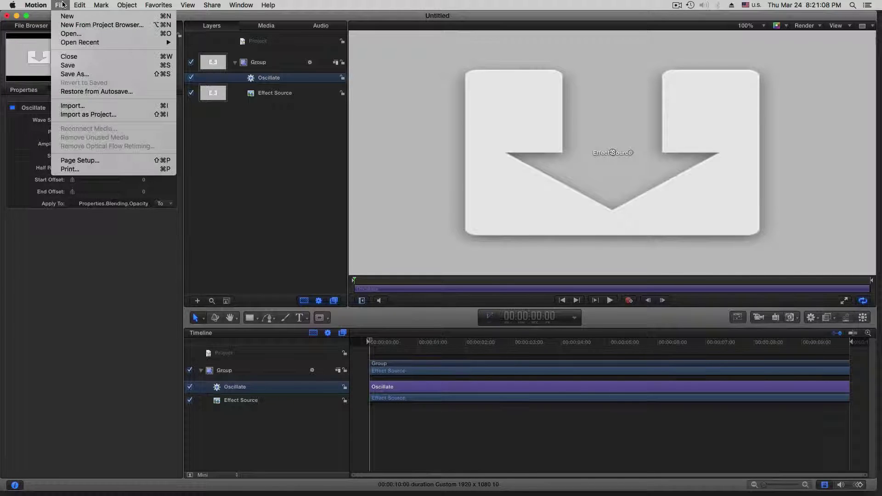
{"action": "left_click", "coordinate": [68, 65]}
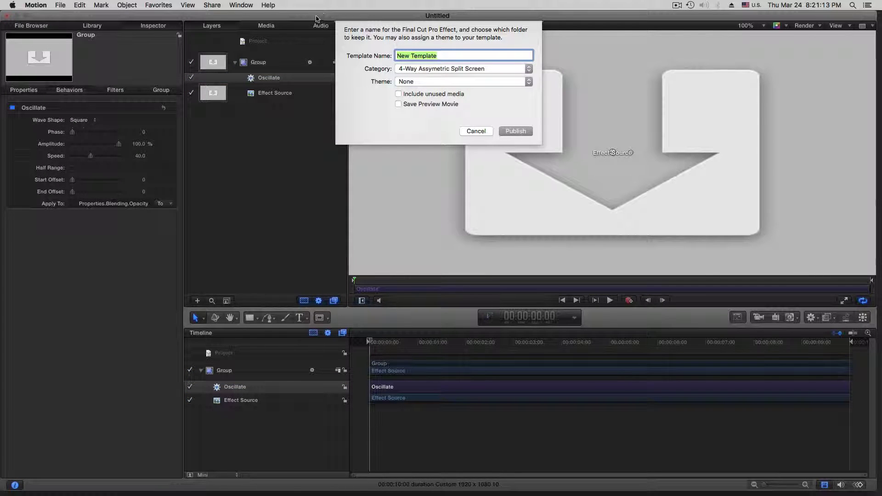
{"action": "left_click_drag", "start_coordinate": [319, 19], "coordinate": [660, 21]}
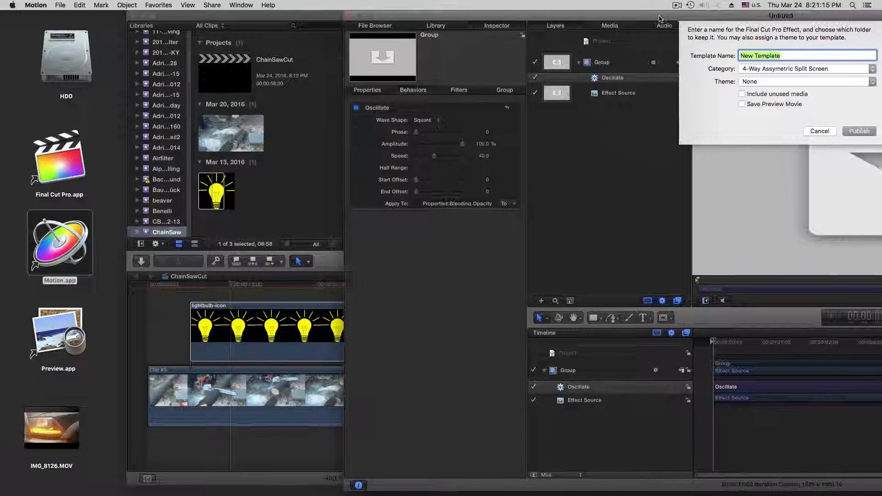
{"action": "left_click", "coordinate": [214, 23]}
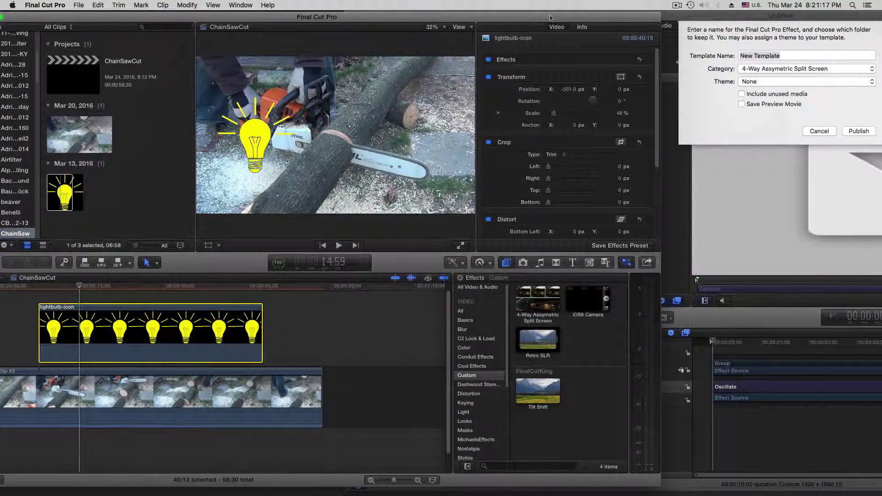
{"action": "left_click_drag", "start_coordinate": [459, 18], "coordinate": [123, 17]}
{"action": "mouse_move", "coordinate": [215, 18]}
{"action": "left_mouse_down"}
{"action": "mouse_move", "coordinate": [433, 17]}
{"action": "mouse_move", "coordinate": [232, 18]}
{"action": "left_mouse_up"}
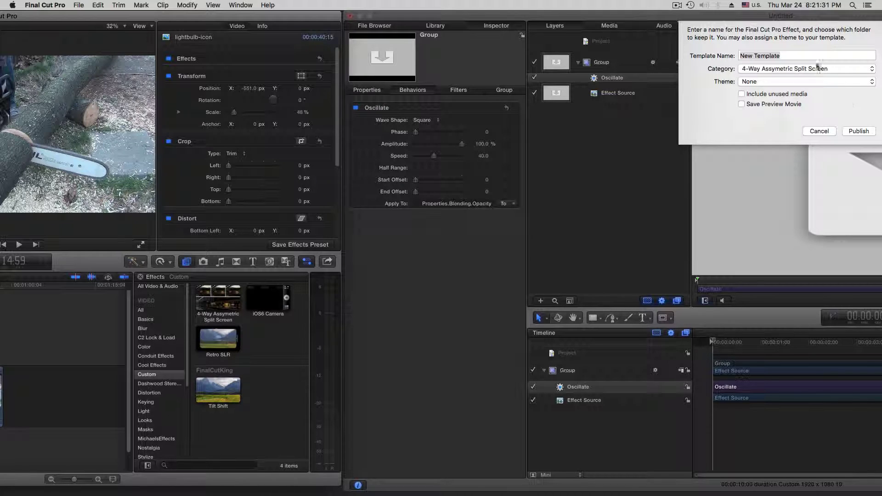
Create a new template category named Custom for the effect.
{"action": "left_click", "coordinate": [764, 69]}
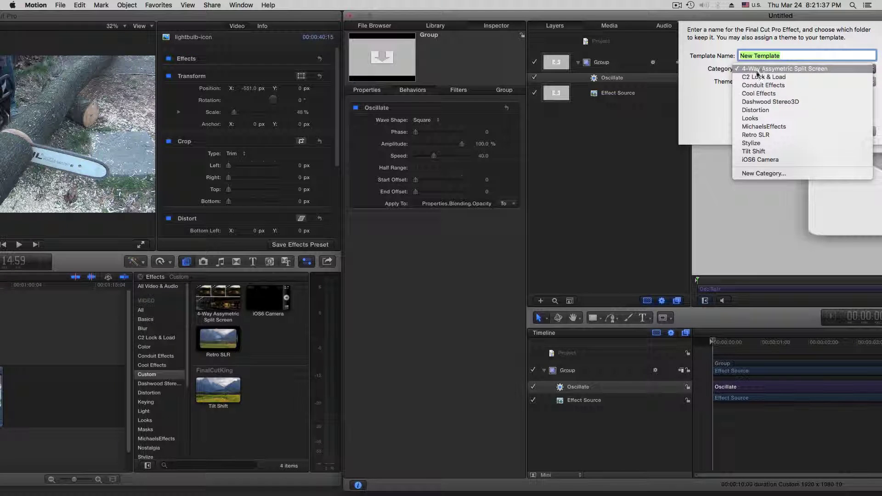
{"action": "left_click", "coordinate": [759, 173]}
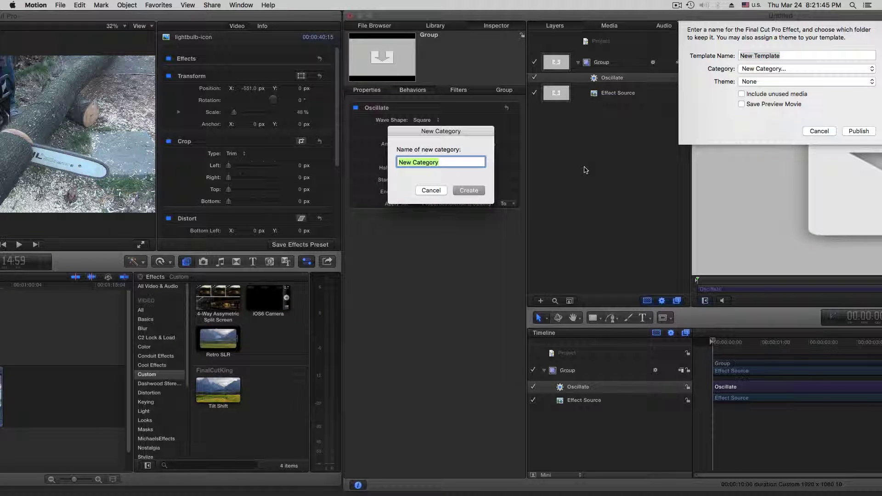
{"action": "type", "text": "Custom"}
{"action": "left_click", "coordinate": [471, 193]}
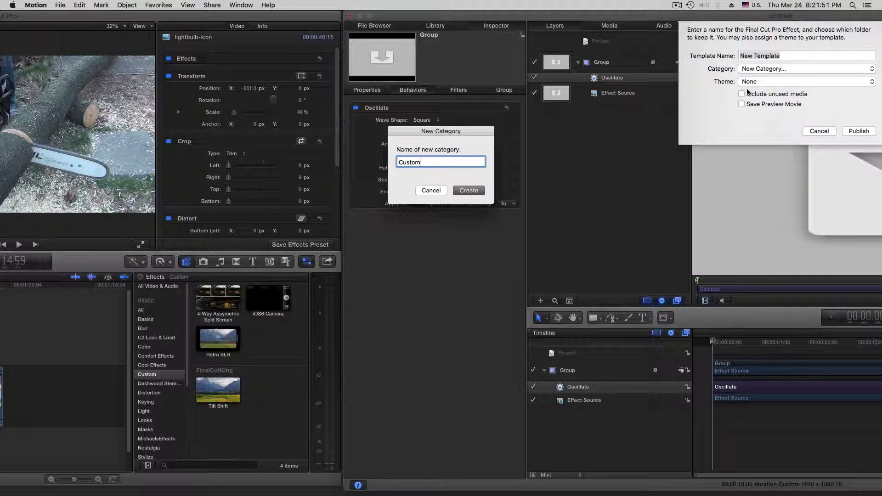
Confirm the Custom category, name the template Blinker, assign it the MyGigUser theme and publish the effect.
{"action": "key", "text": "Return"}
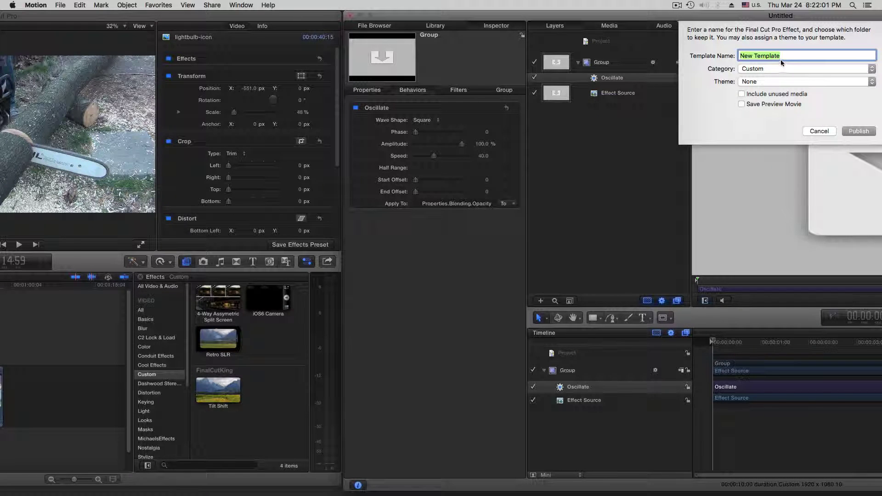
{"action": "type", "text": "Blinker"}
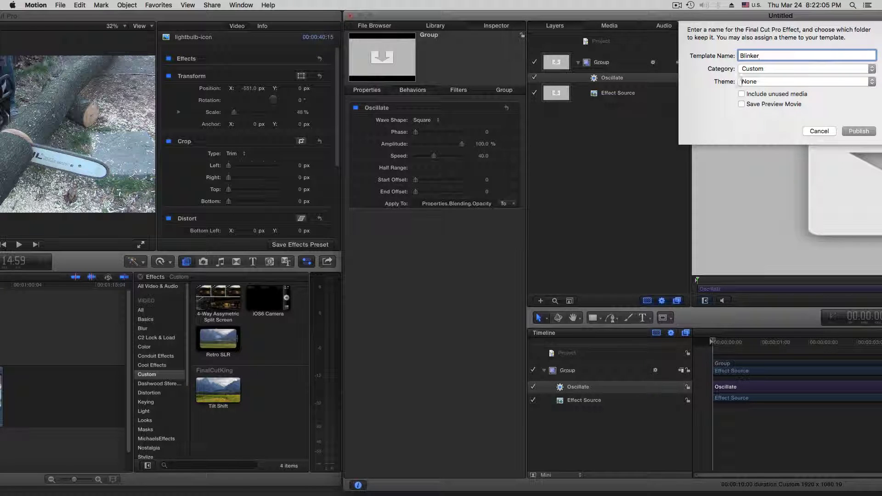
{"action": "left_click", "coordinate": [755, 83]}
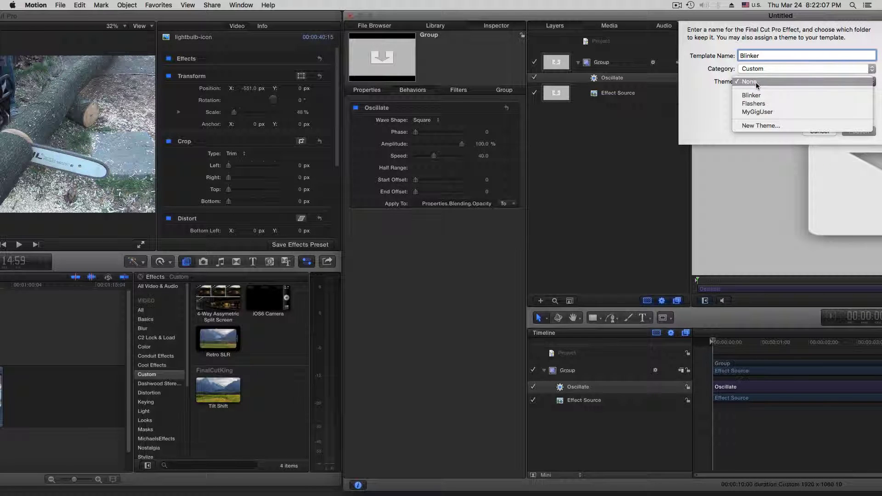
{"action": "left_click", "coordinate": [749, 112]}
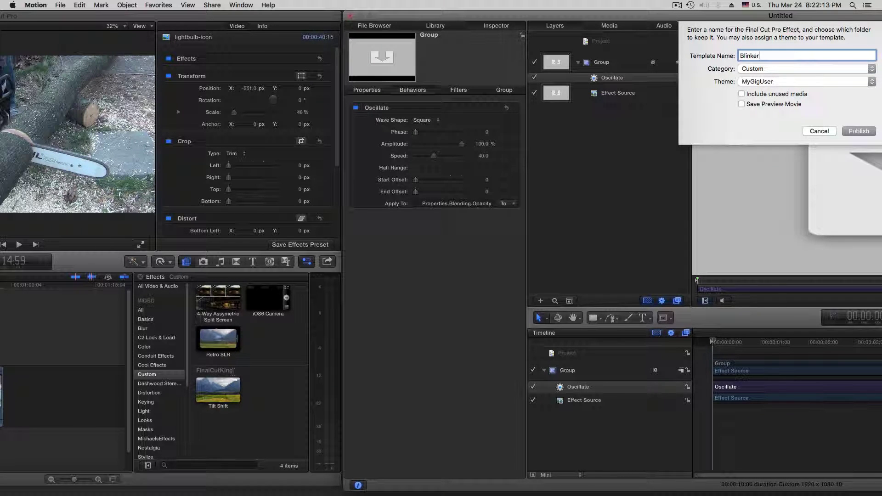
{"action": "left_click", "coordinate": [856, 131]}
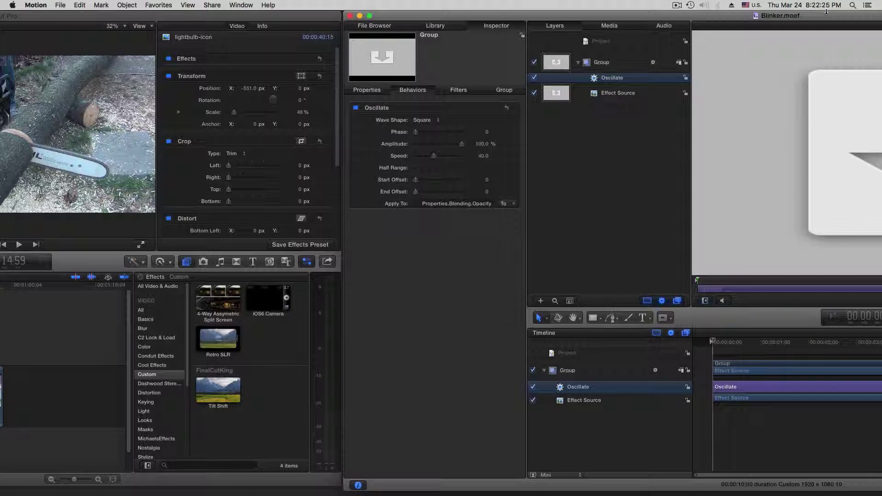
Close the Blinker project in Motion and switch to Final Cut Pro, moving its window fully back into view.
{"action": "left_click_drag", "start_coordinate": [824, 12], "coordinate": [479, 13]}
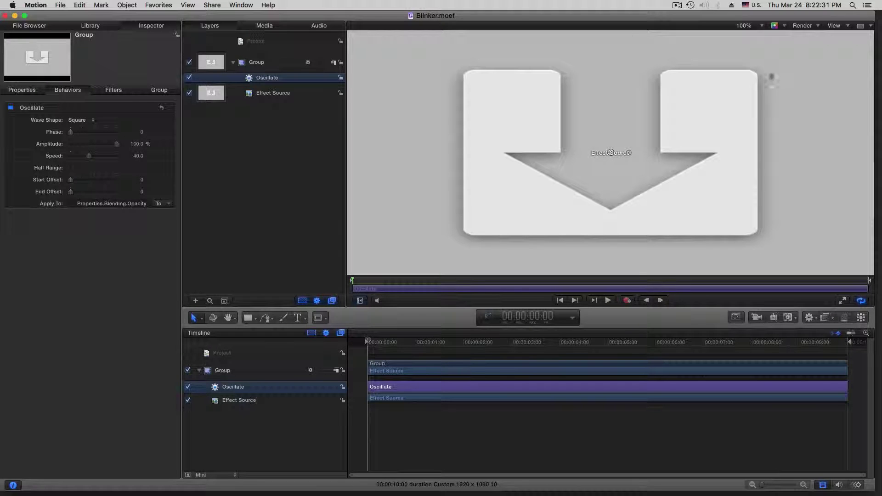
{"action": "left_click", "coordinate": [15, 16]}
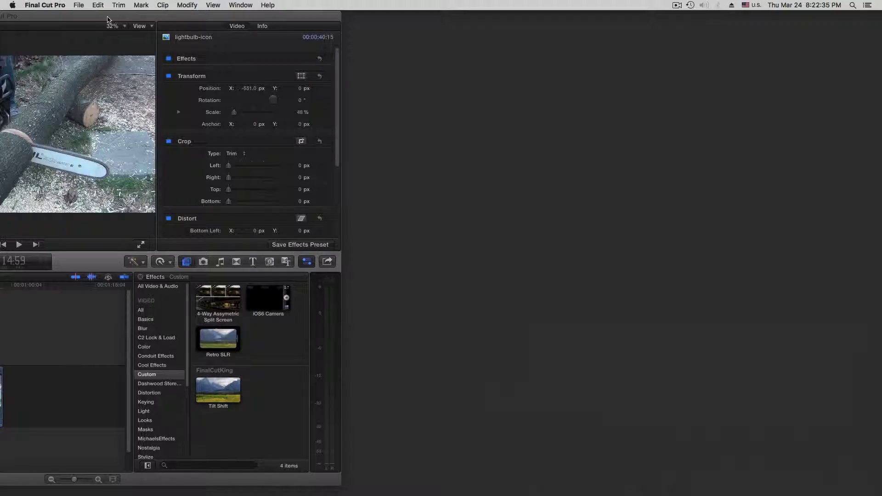
{"action": "left_click_drag", "start_coordinate": [116, 19], "coordinate": [562, 24]}
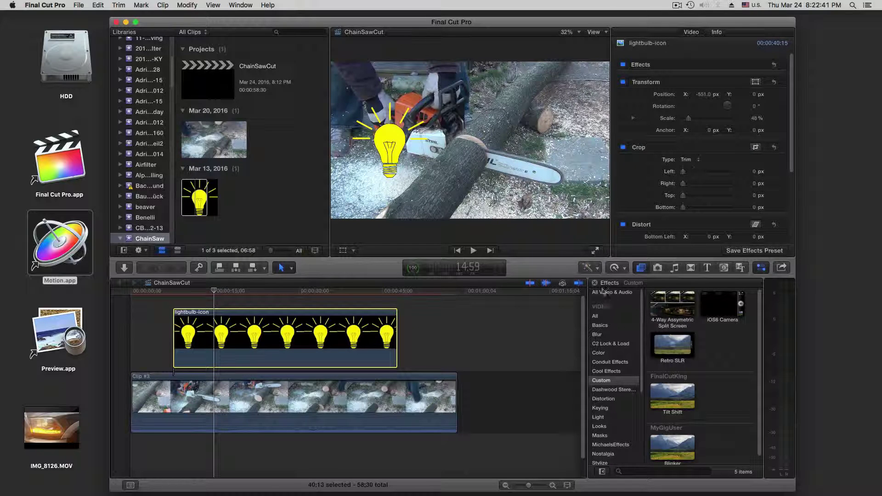
Apply the Blinker effect from the Custom category to the lightbulb clip and preview the result in the timeline.
{"action": "left_click", "coordinate": [601, 382]}
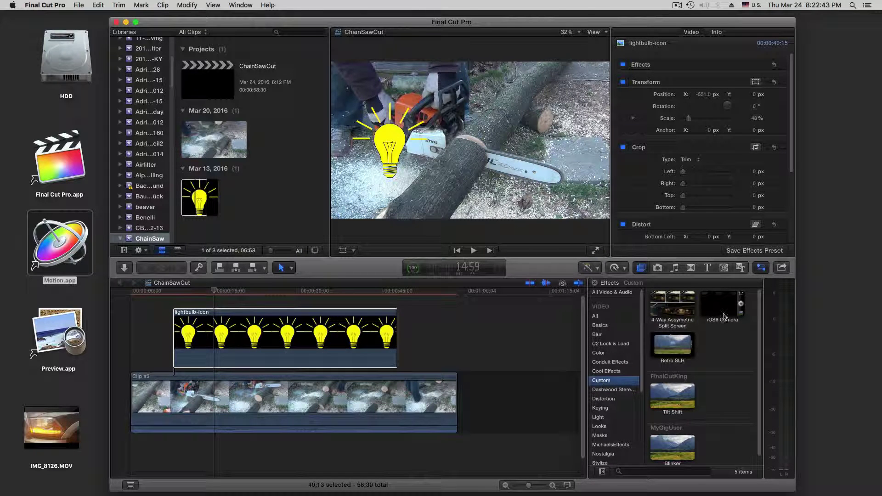
{"action": "scroll", "coordinate": [722, 429], "scroll_direction": "down", "scroll_amount": 1}
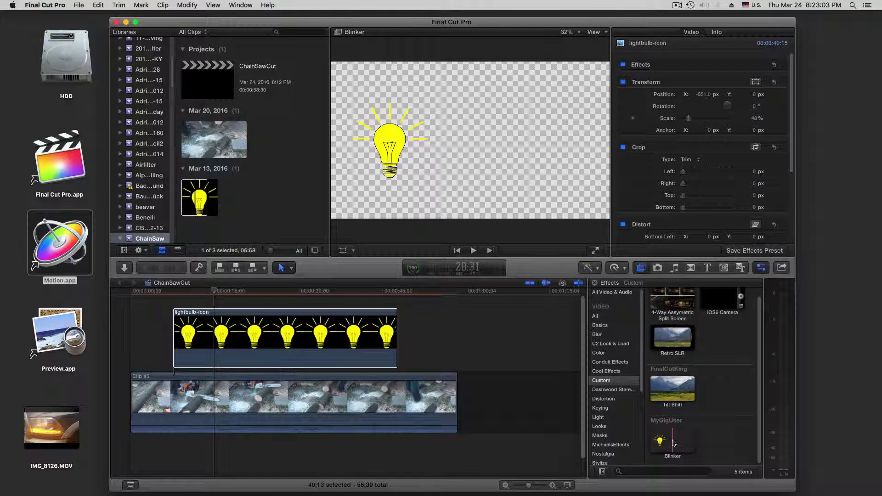
{"action": "left_click_drag", "start_coordinate": [672, 441], "coordinate": [389, 312]}
{"action": "left_click_drag", "start_coordinate": [323, 341], "coordinate": [322, 341]}
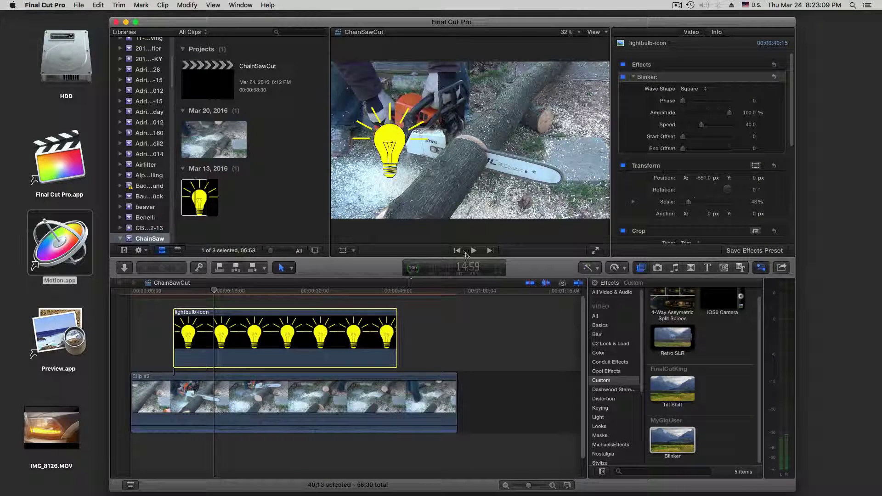
{"action": "left_click", "coordinate": [474, 251]}
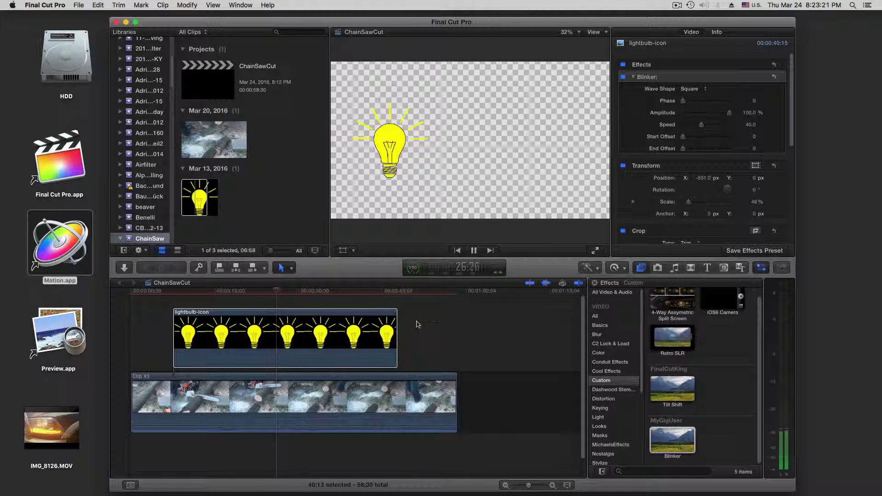
{"action": "key", "text": "space"}
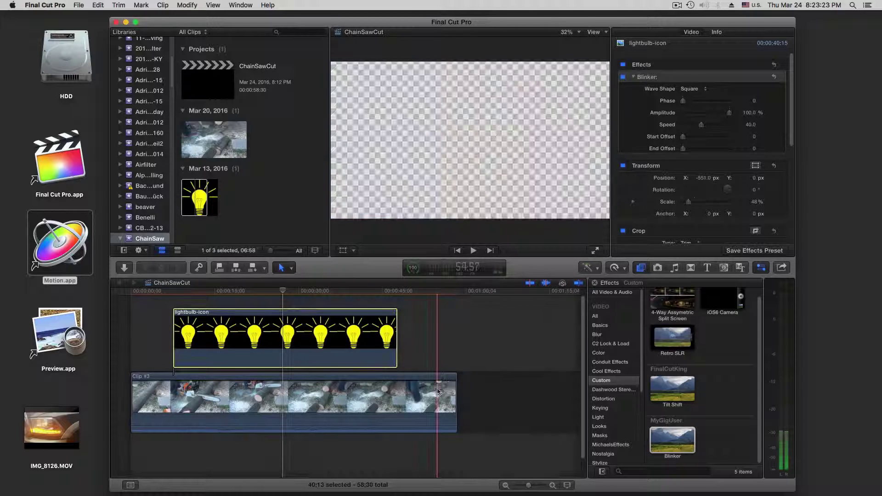
Turn off the Blinker effect on Clip #3 and place the playhead just before the lightbulb clip.
{"action": "left_click", "coordinate": [438, 391]}
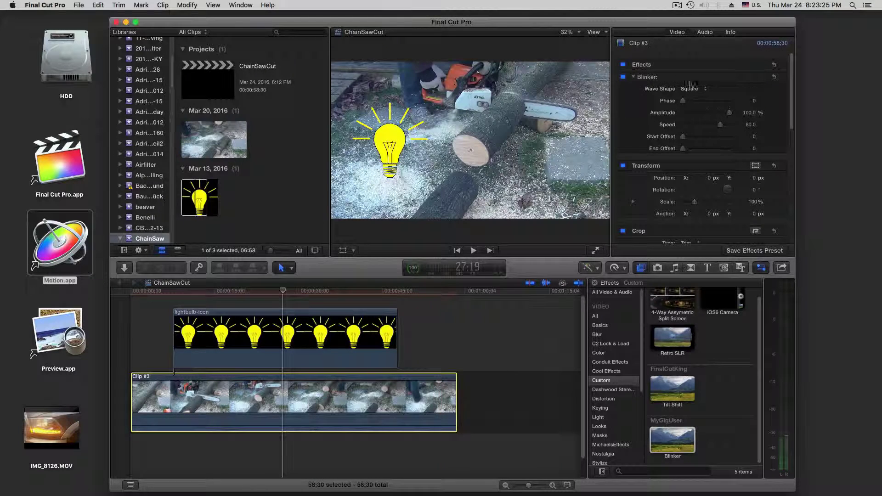
{"action": "left_click", "coordinate": [623, 77]}
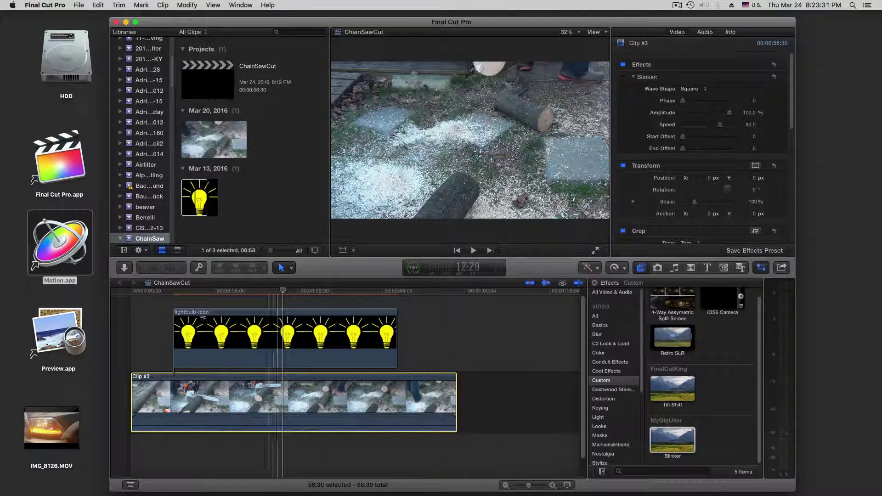
{"action": "left_click", "coordinate": [164, 292]}
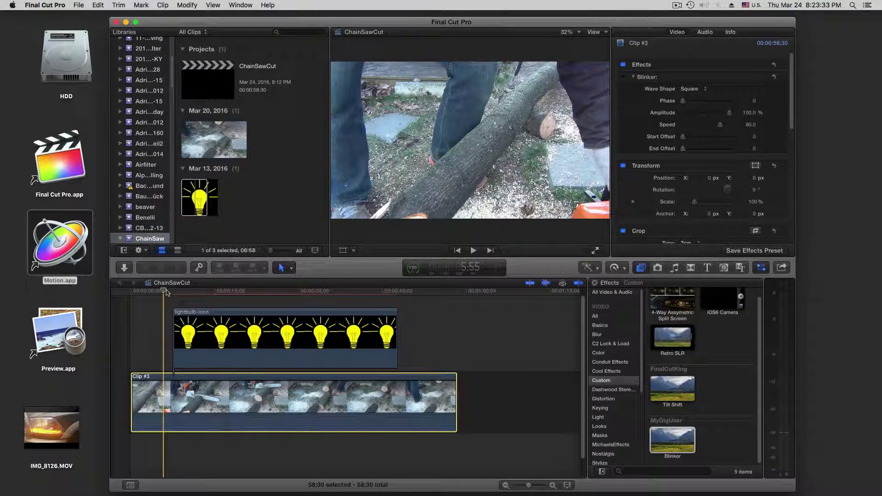
Set the Speed of the lightbulb clip's Blinker effect to 200 during playback.
{"action": "left_click", "coordinate": [230, 336]}
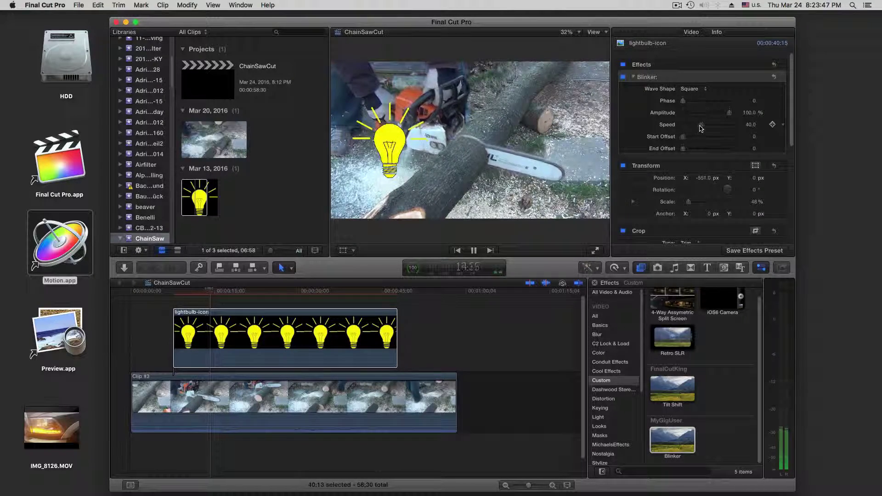
{"action": "left_click_drag", "start_coordinate": [701, 128], "coordinate": [740, 128]}
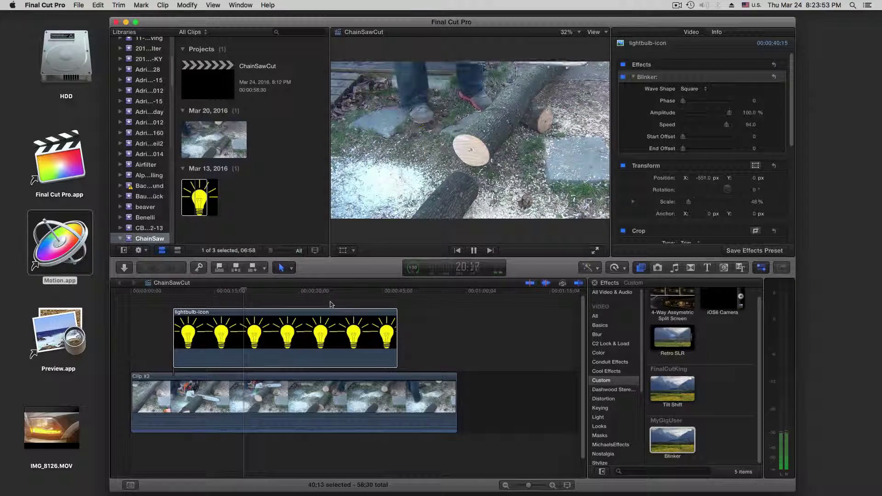
{"action": "left_click", "coordinate": [751, 124]}
{"action": "type", "text": "200"}
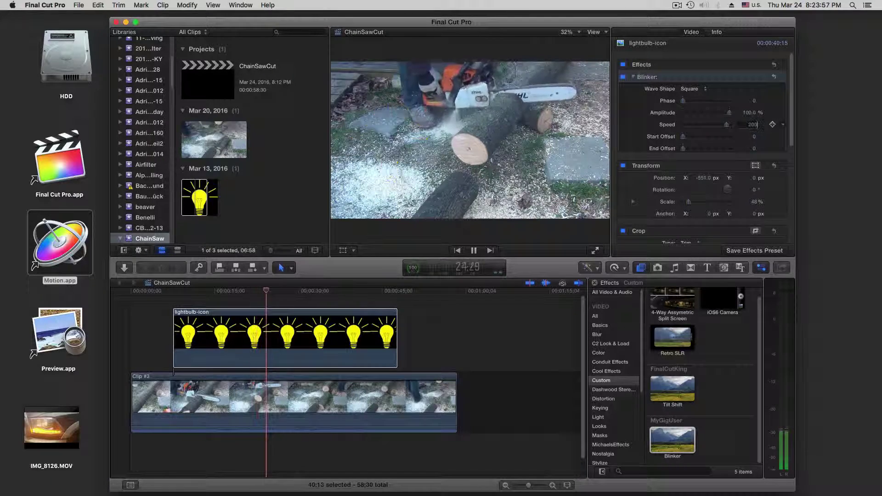
{"action": "key", "text": "Return"}
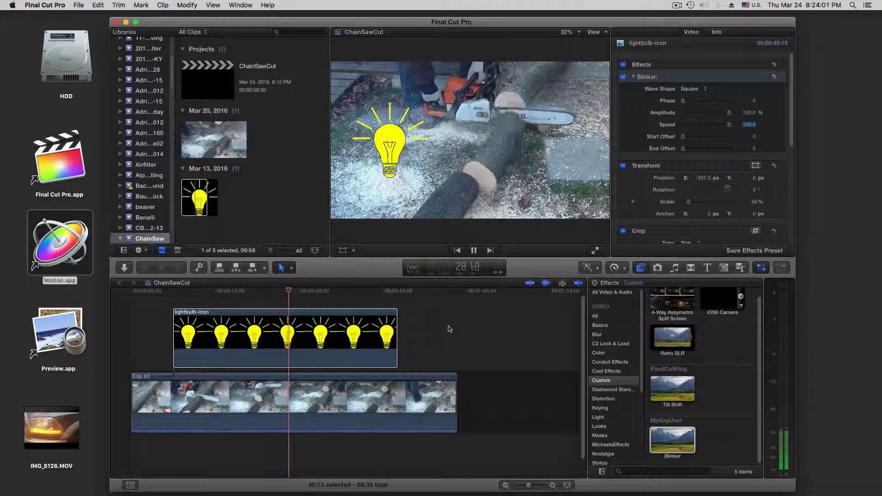
Replay the timeline from just before the lightbulb clip to check the faster blinking, and stop playback.
{"action": "left_click", "coordinate": [474, 251]}
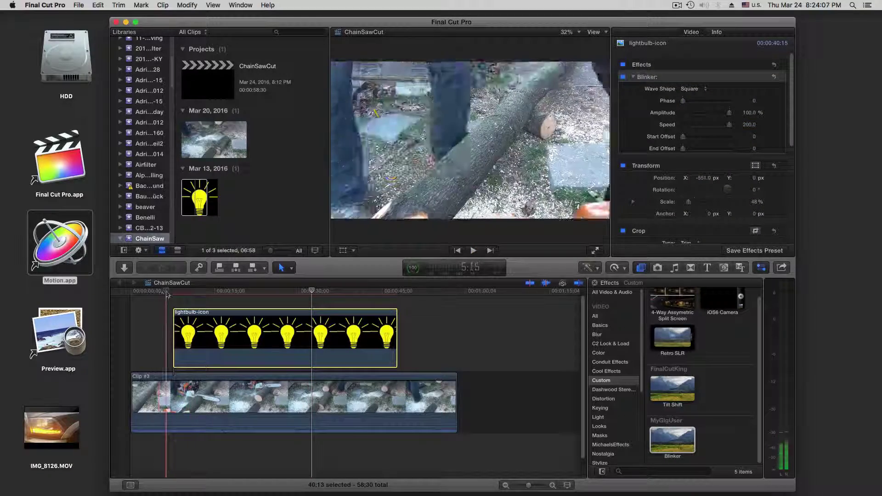
{"action": "left_click", "coordinate": [167, 293]}
{"action": "key", "text": "space"}
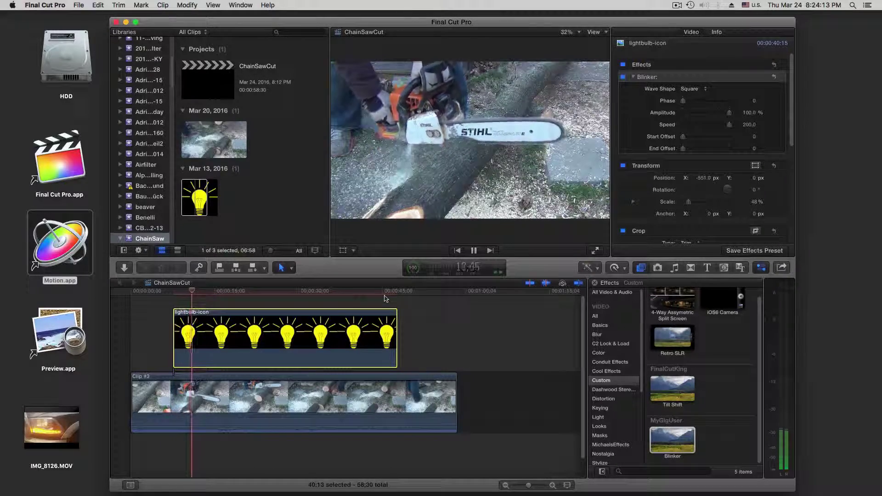
{"action": "key", "text": "space"}
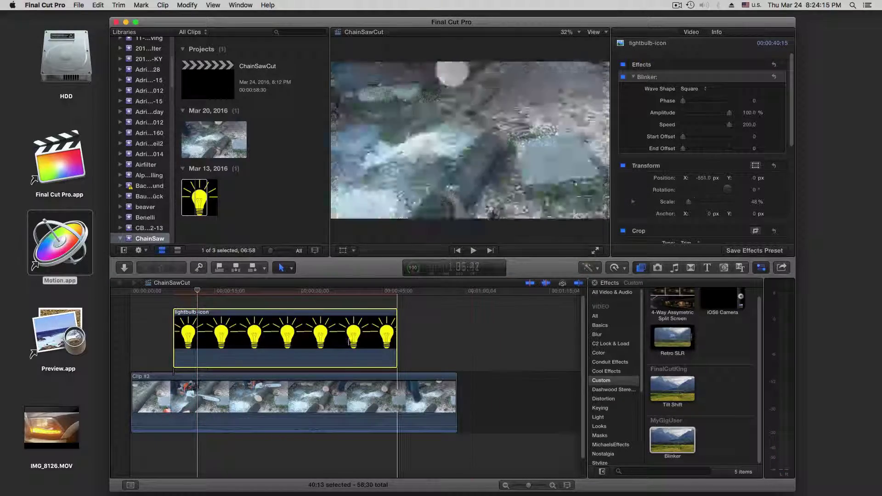
Set the Blinker effect's Wave Shape to Sine and play from just before the lightbulb clip.
{"action": "left_click", "coordinate": [693, 89]}
{"action": "left_click", "coordinate": [692, 89]}
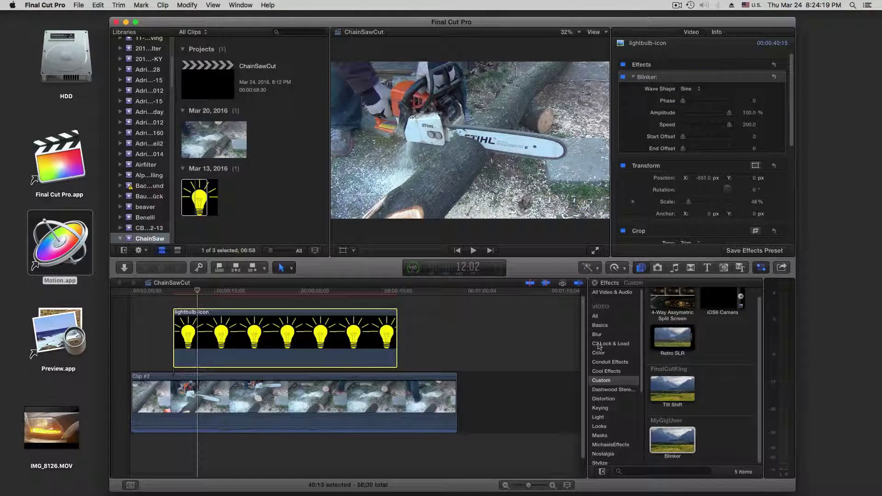
{"action": "left_click", "coordinate": [163, 291]}
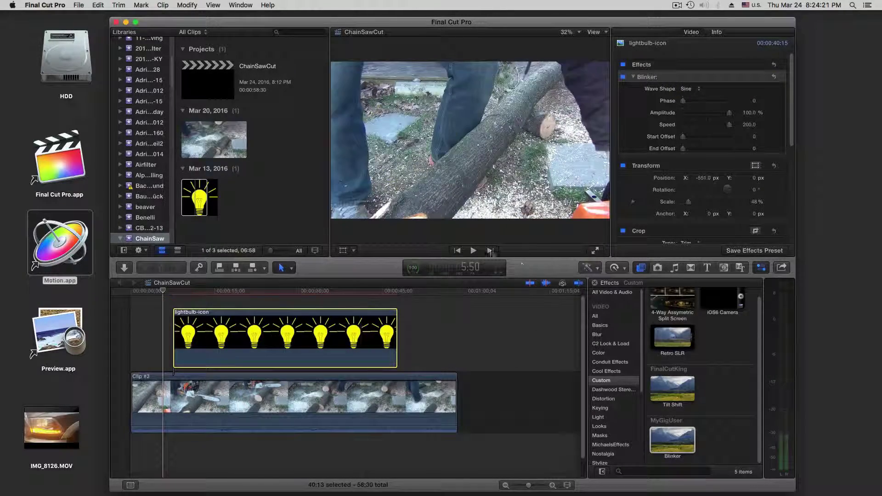
{"action": "left_click", "coordinate": [474, 250]}
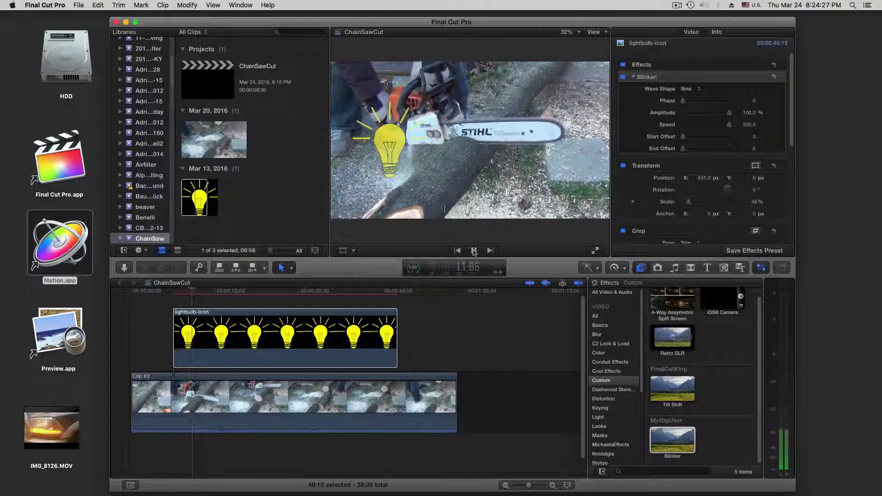
Try the Sawtooth wave shape for the Blinker effect during playback, and set it to Triangle.
{"action": "left_click", "coordinate": [689, 88]}
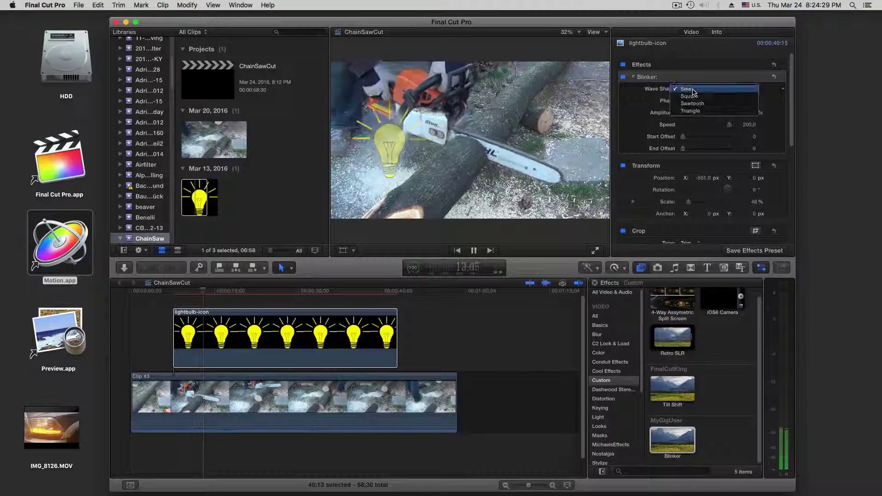
{"action": "left_click", "coordinate": [700, 105]}
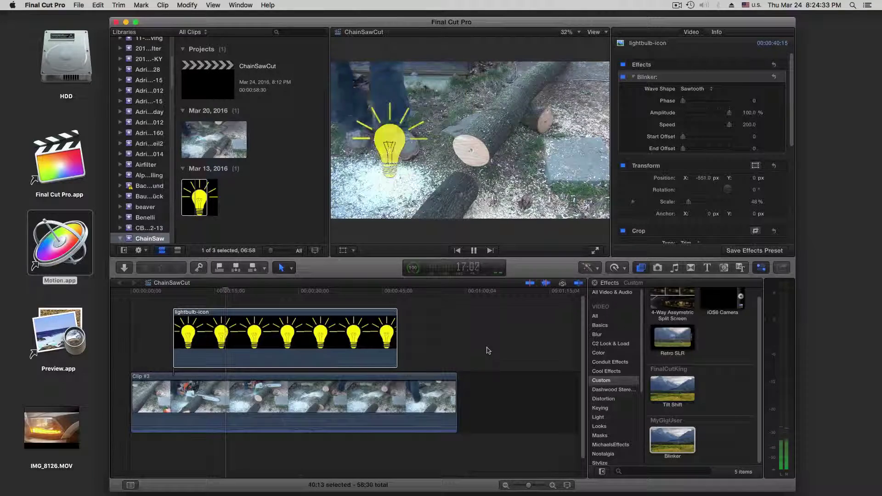
{"action": "left_click", "coordinate": [697, 90]}
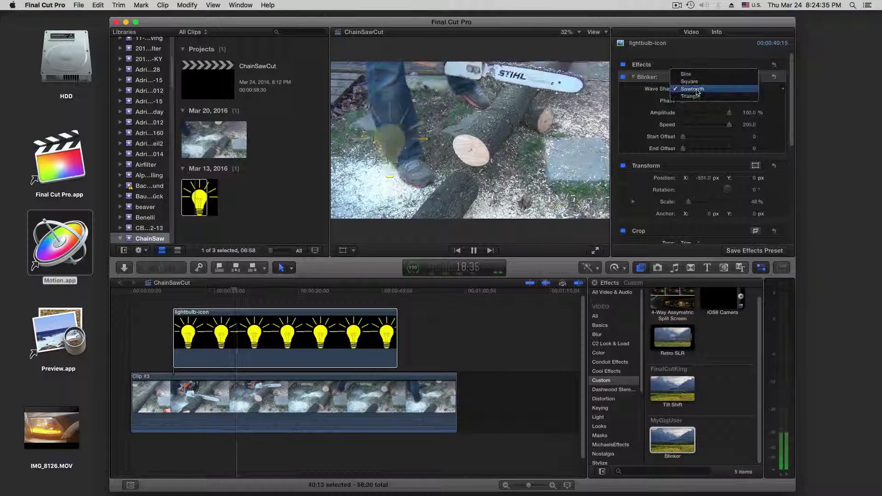
{"action": "left_click", "coordinate": [689, 94]}
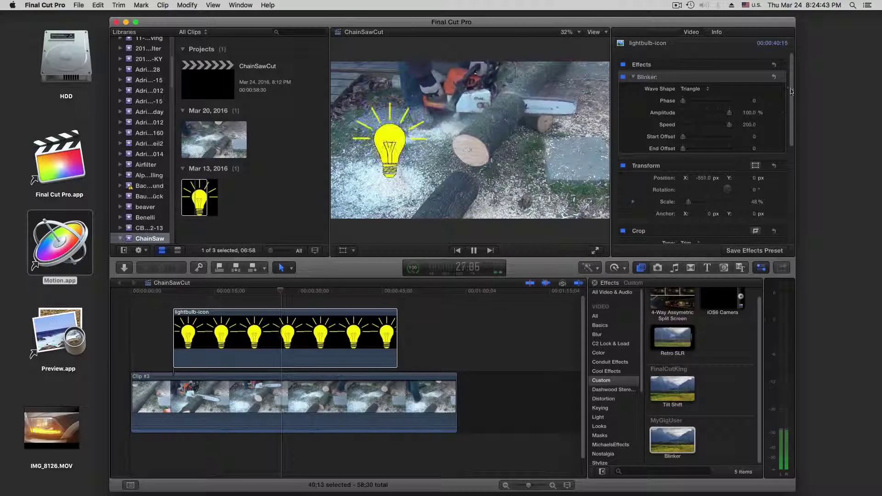
Lower the Blinker effect's Amplitude to about 59%, restore it to 100% and stop playback.
{"action": "left_click_drag", "start_coordinate": [729, 113], "coordinate": [711, 117]}
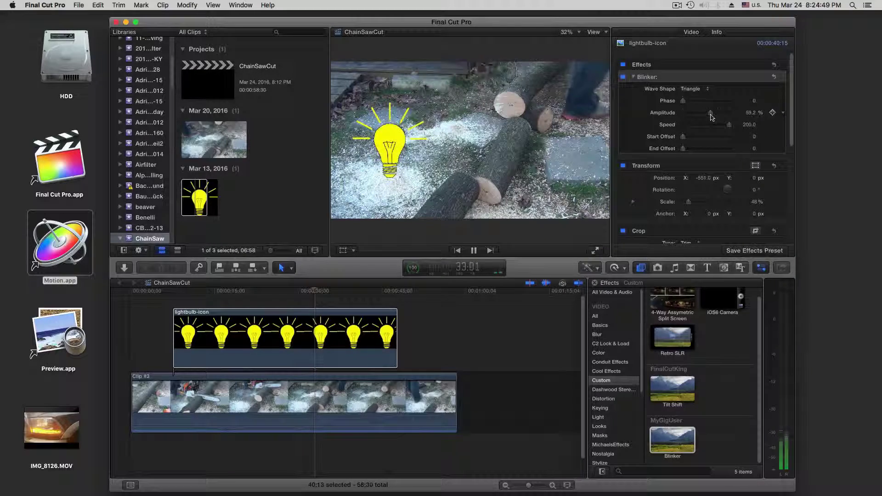
{"action": "left_click_drag", "start_coordinate": [712, 117], "coordinate": [743, 116]}
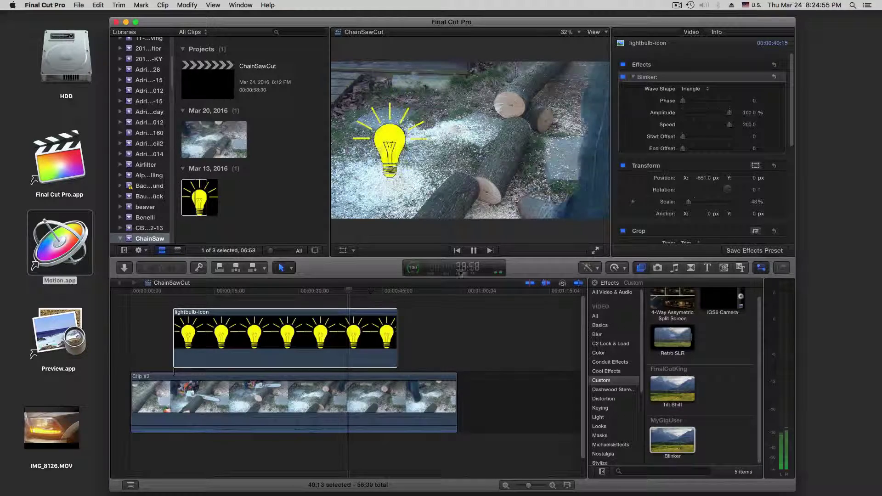
{"action": "left_click", "coordinate": [475, 250]}
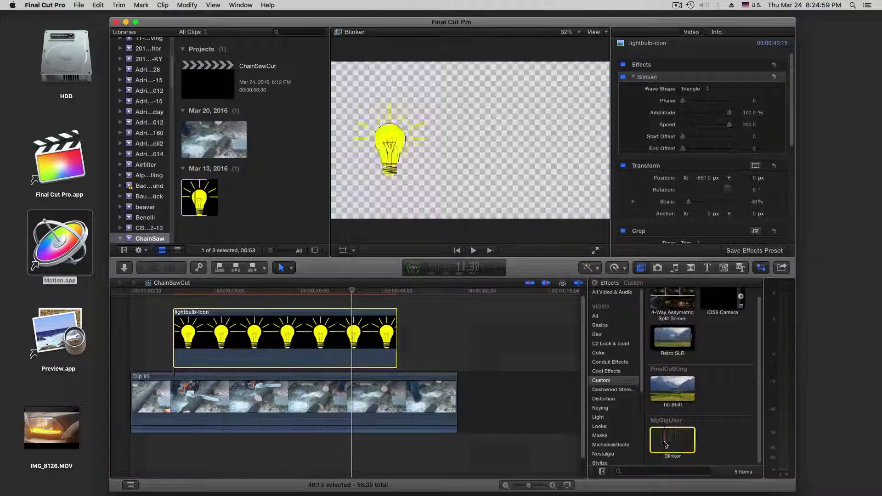
Select the Blinker effect in the Custom category and view the effect settings of Clip #3 near its end.
{"action": "left_click", "coordinate": [661, 444]}
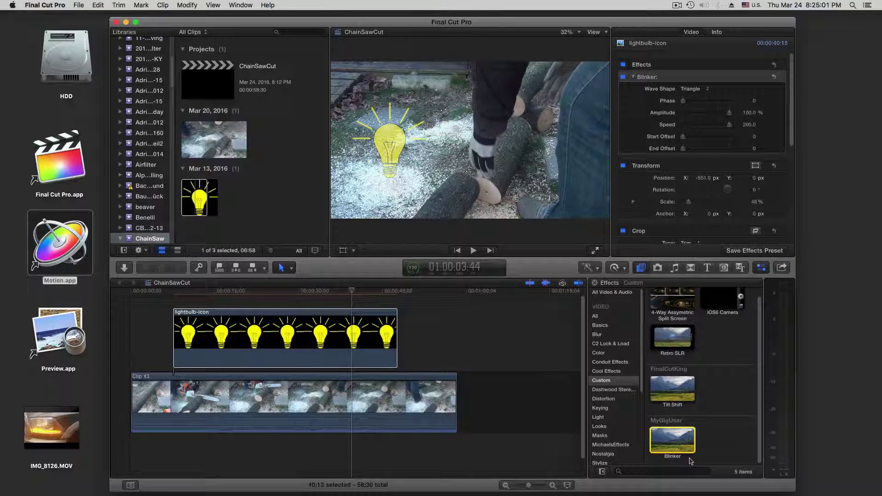
{"action": "left_click_drag", "start_coordinate": [690, 460], "coordinate": [449, 401]}
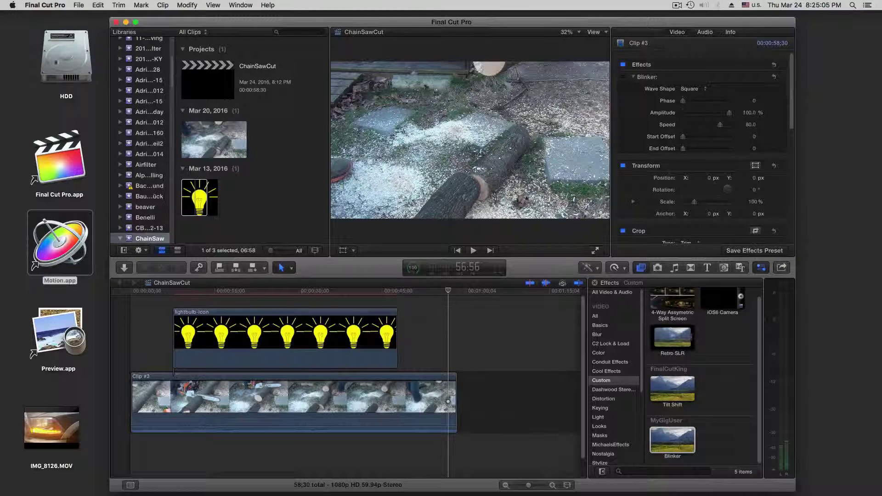
On the HDD, open Movies > Motion Templates > Effects > Custom in the home folder and expand the MyGigUser and Blinker folders.
{"action": "double_click", "coordinate": [64, 62]}
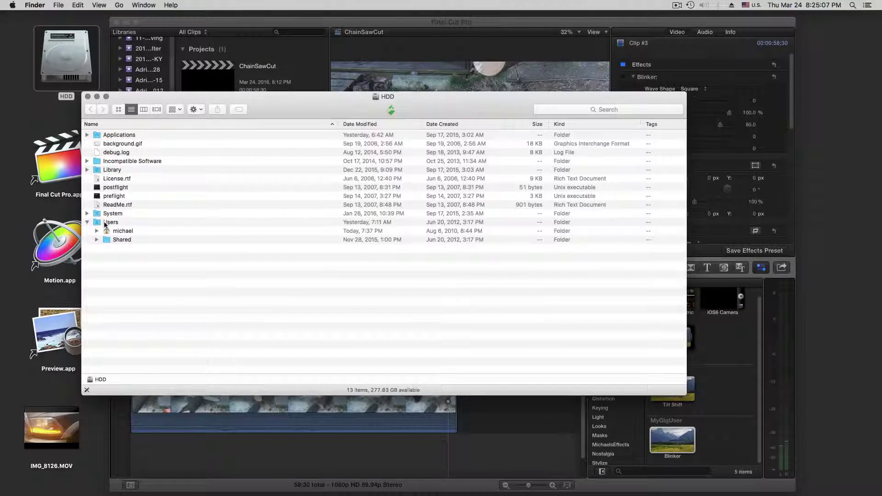
{"action": "double_click", "coordinate": [106, 232]}
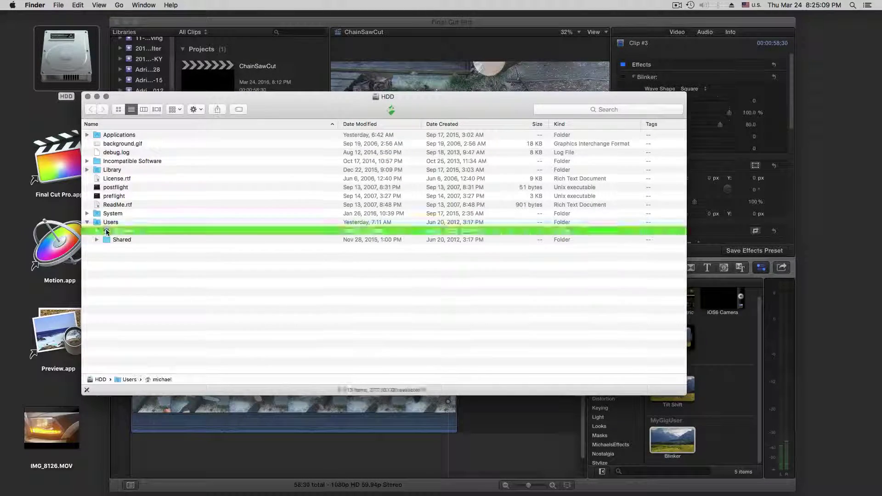
{"action": "double_click", "coordinate": [117, 215]}
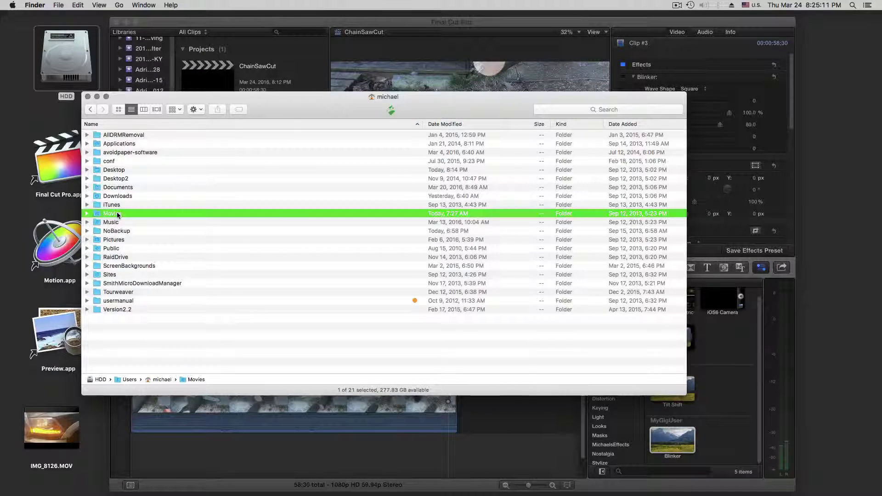
{"action": "scroll", "coordinate": [138, 158], "scroll_direction": "down", "scroll_amount": 2}
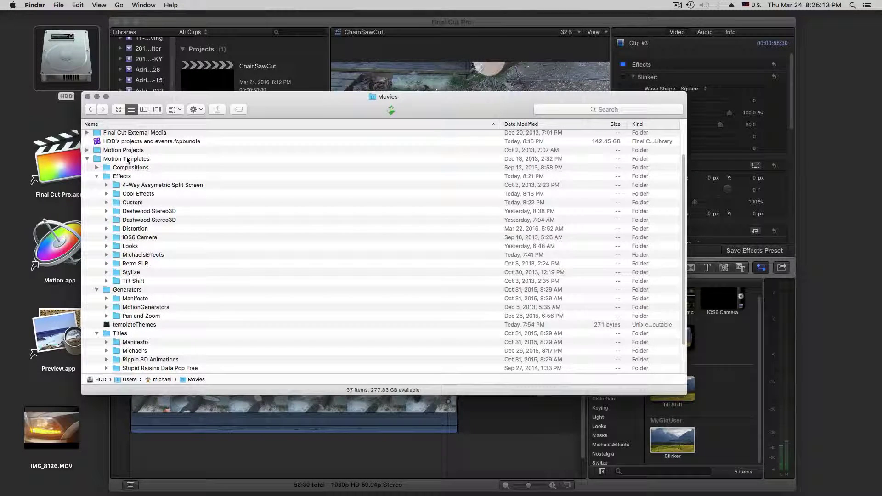
{"action": "double_click", "coordinate": [127, 159]}
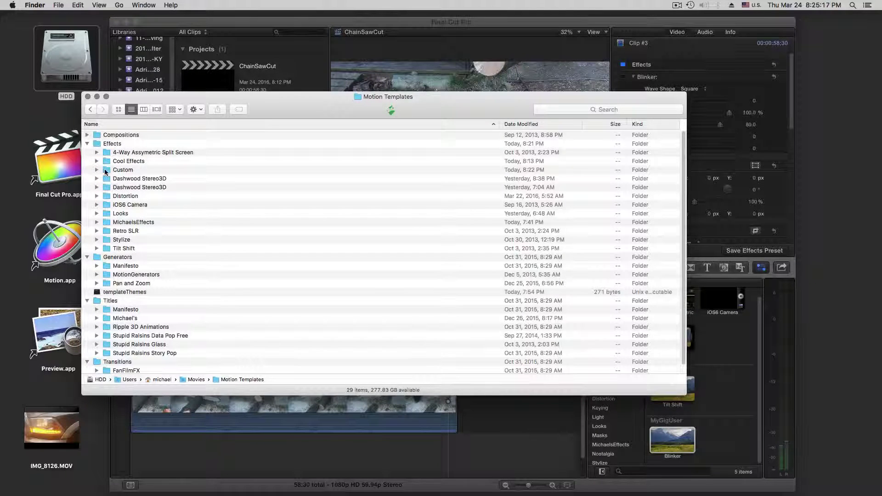
{"action": "double_click", "coordinate": [105, 171]}
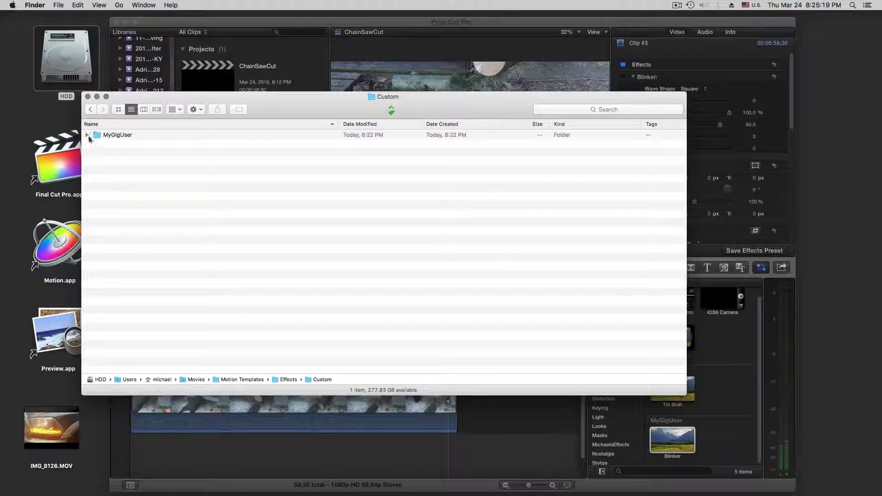
{"action": "left_click", "coordinate": [87, 135]}
{"action": "left_click", "coordinate": [97, 143]}
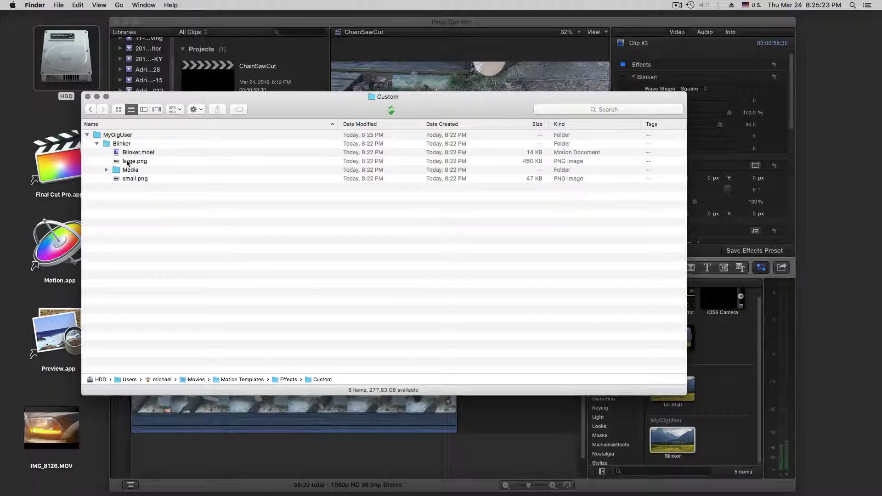
Open large.png and small.png from the Blinker folder together in Preview, enlarge the window and compare the two thumbnail images.
{"action": "left_click", "coordinate": [128, 162]}
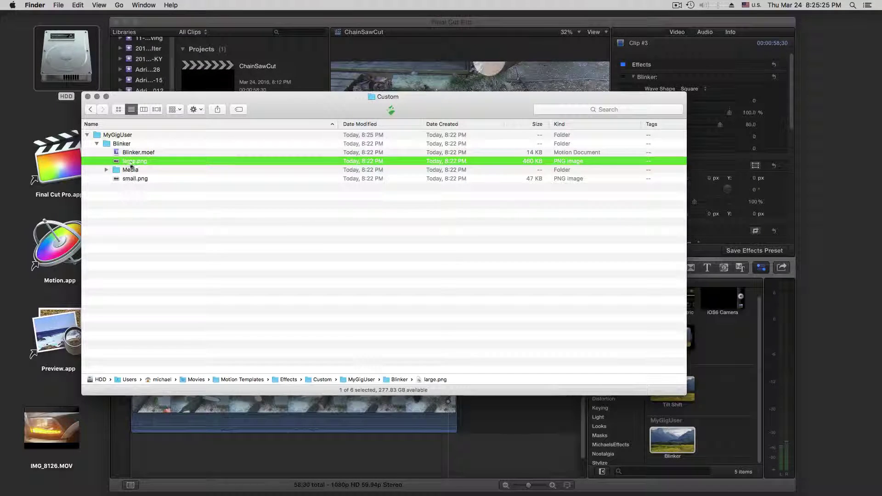
{"action": "left_click", "coordinate": [127, 178], "text": "super"}
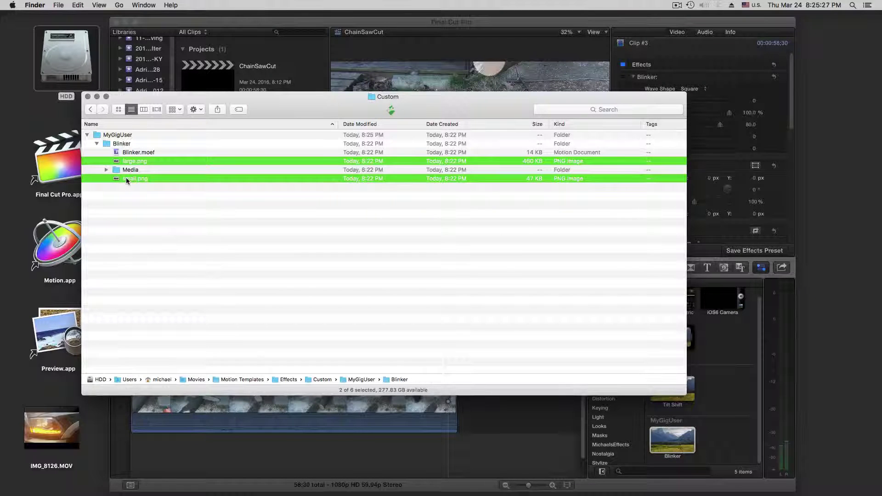
{"action": "key", "text": "super+o"}
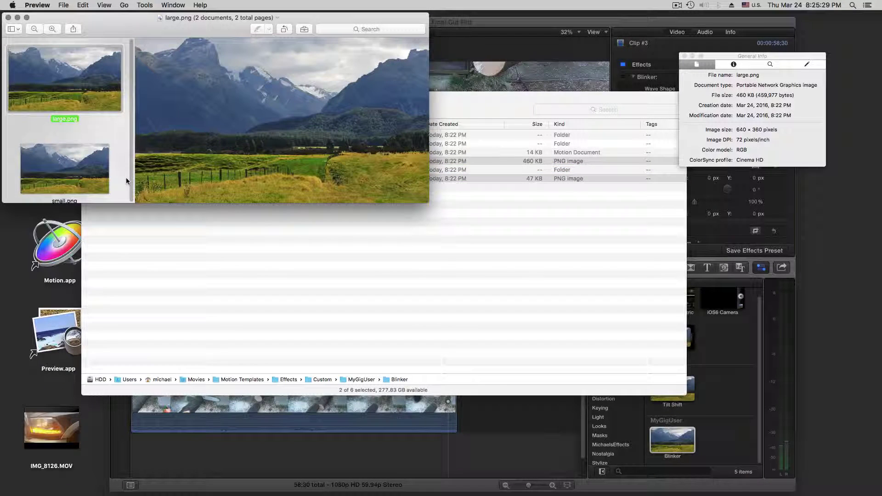
{"action": "left_click_drag", "start_coordinate": [426, 202], "coordinate": [562, 297]}
{"action": "left_click_drag", "start_coordinate": [183, 18], "coordinate": [300, 44]}
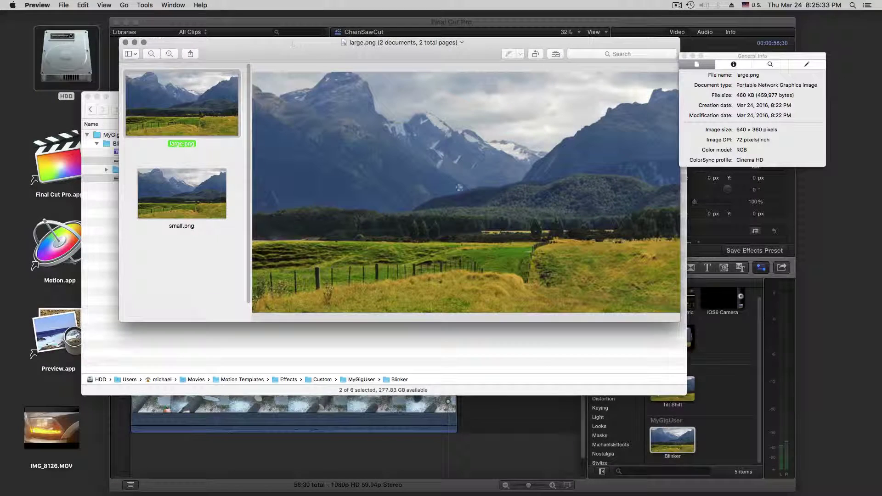
{"action": "left_click", "coordinate": [215, 202]}
{"action": "left_click", "coordinate": [213, 114]}
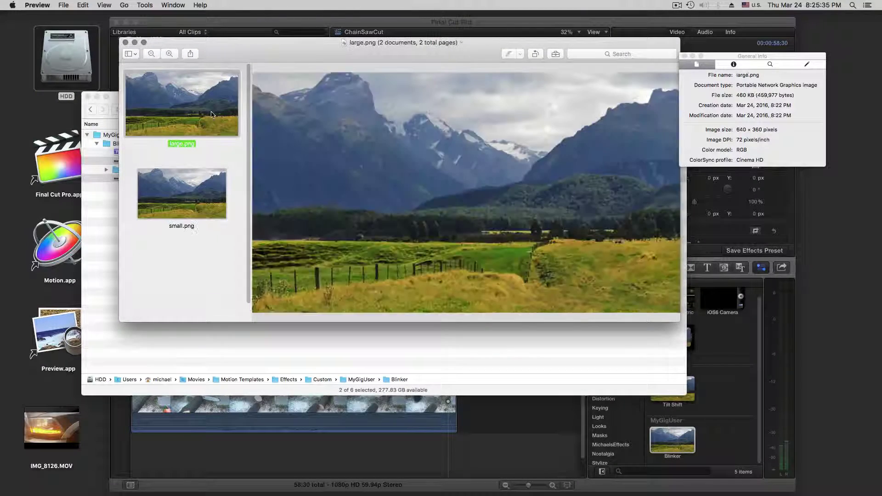
{"action": "left_click", "coordinate": [209, 187]}
{"action": "left_click", "coordinate": [214, 98]}
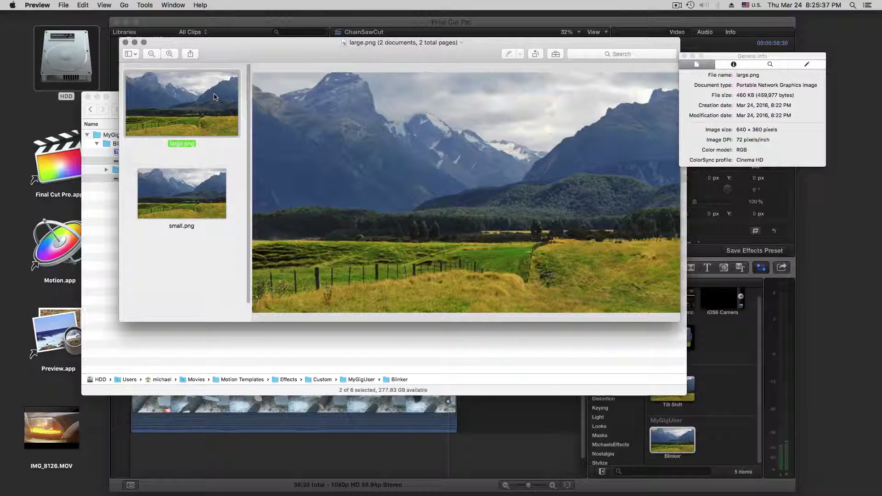
Open IMG_8126.MOV from the desktop in QuickTime Player, shrink its window, and play the clip to about two seconds.
{"action": "double_click", "coordinate": [63, 424]}
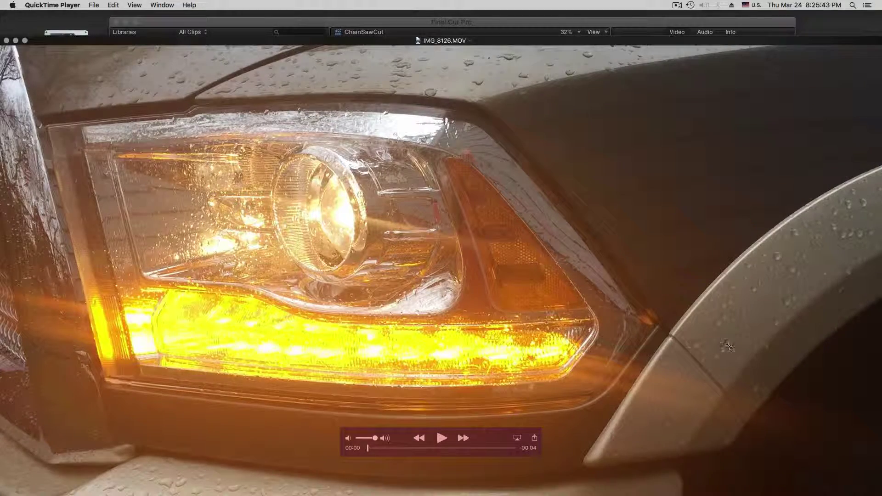
{"action": "key", "text": "super+minus"}
{"action": "key", "text": "super+equal"}
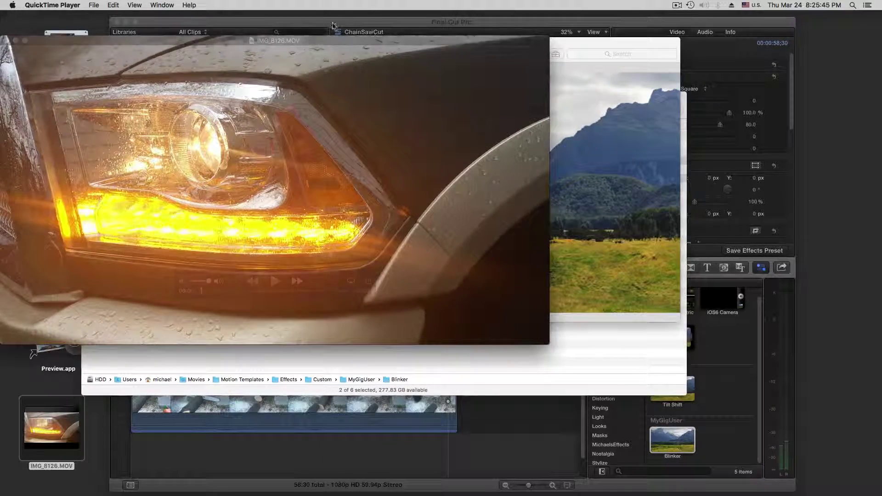
{"action": "left_click_drag", "start_coordinate": [279, 285], "coordinate": [364, 287]}
{"action": "left_click", "coordinate": [364, 286]}
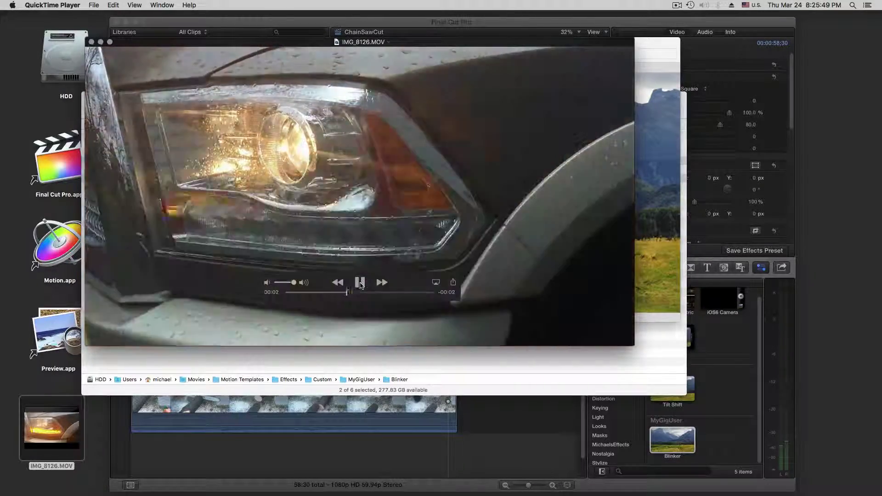
{"action": "left_click", "coordinate": [360, 283]}
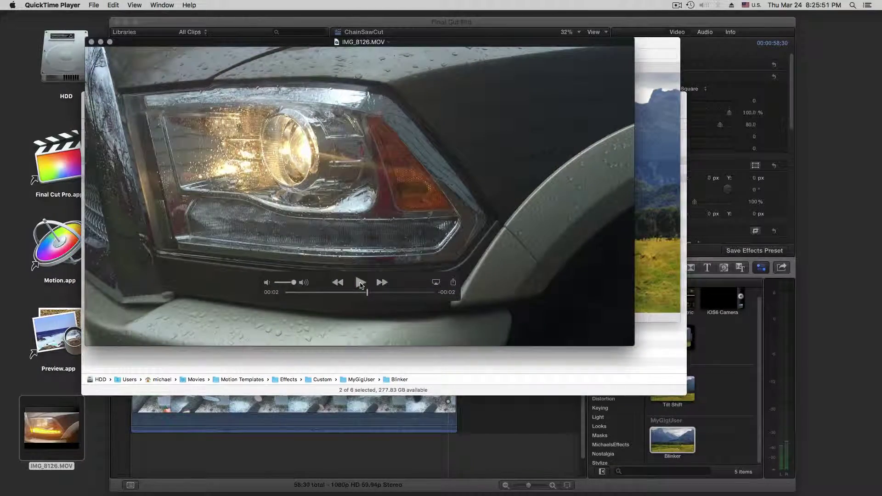
Step through IMG_8126.MOV to a frame with the turn signal lit, copy that frame and close the movie.
{"action": "key", "text": "Left"}
{"action": "key", "text": "Left"}
{"action": "key", "text": "Left"}
{"action": "key", "text": "Left"}
{"action": "key", "text": "Left"}
{"action": "key", "text": "Left"}
{"action": "key", "text": "Left"}
{"action": "key", "text": "Left"}
{"action": "key", "text": "Left"}
{"action": "key", "text": "Left"}
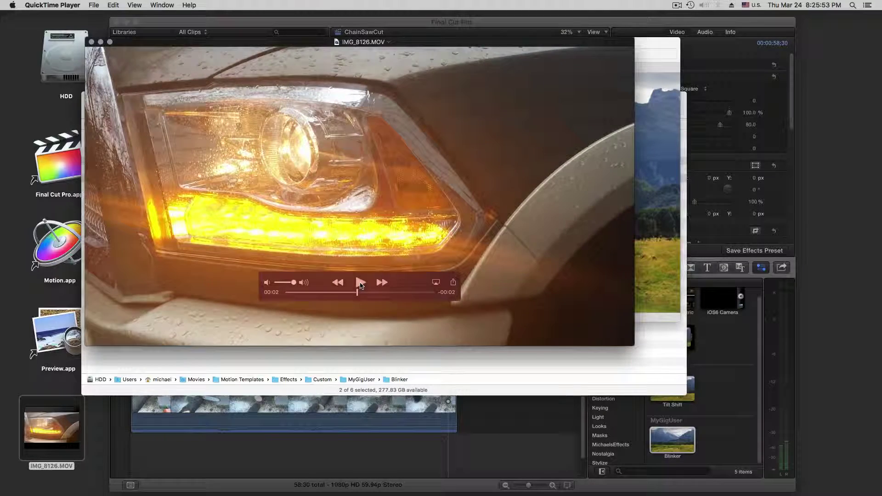
{"action": "key", "text": "Right"}
{"action": "key", "text": "Right"}
{"action": "key", "text": "Right"}
{"action": "key", "text": "Right"}
{"action": "key", "text": "Right"}
{"action": "key", "text": "Right"}
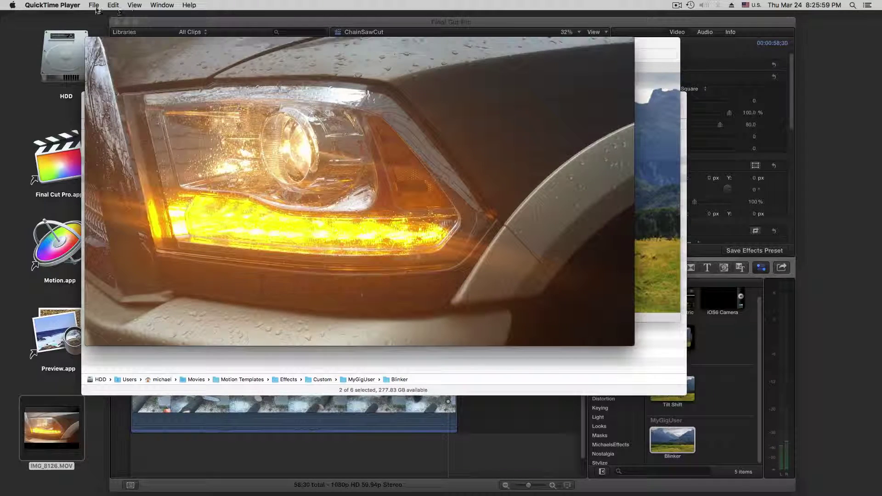
{"action": "left_click", "coordinate": [113, 5]}
{"action": "left_click", "coordinate": [113, 5]}
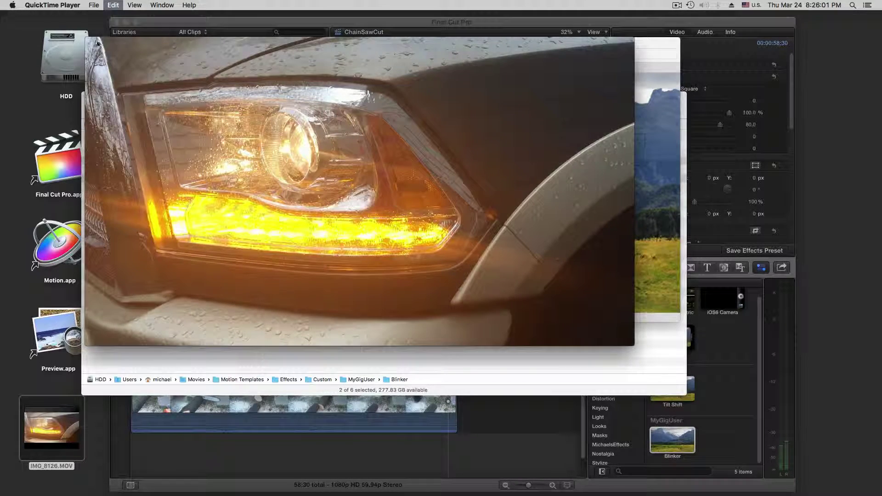
{"action": "left_click", "coordinate": [91, 42]}
Create a new Preview image from the copied headlight frame and check the pixel dimensions of large.png.
{"action": "left_click", "coordinate": [248, 51]}
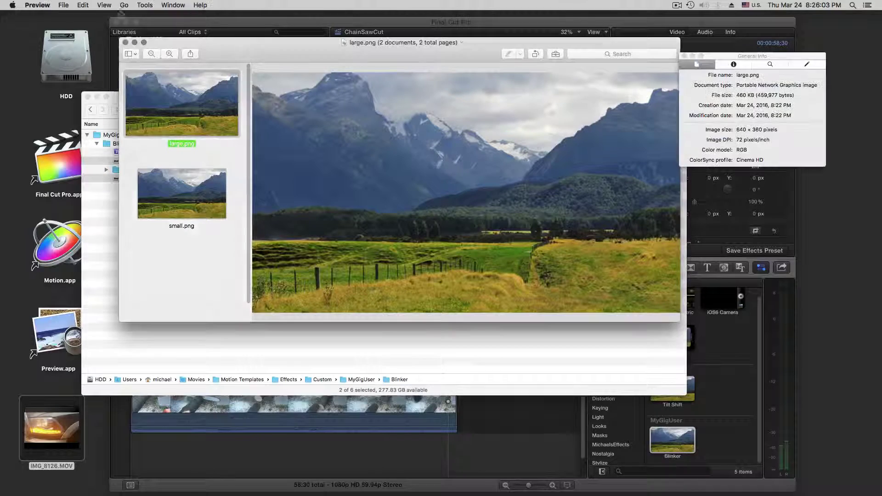
{"action": "left_click", "coordinate": [61, 5]}
{"action": "left_click", "coordinate": [66, 16]}
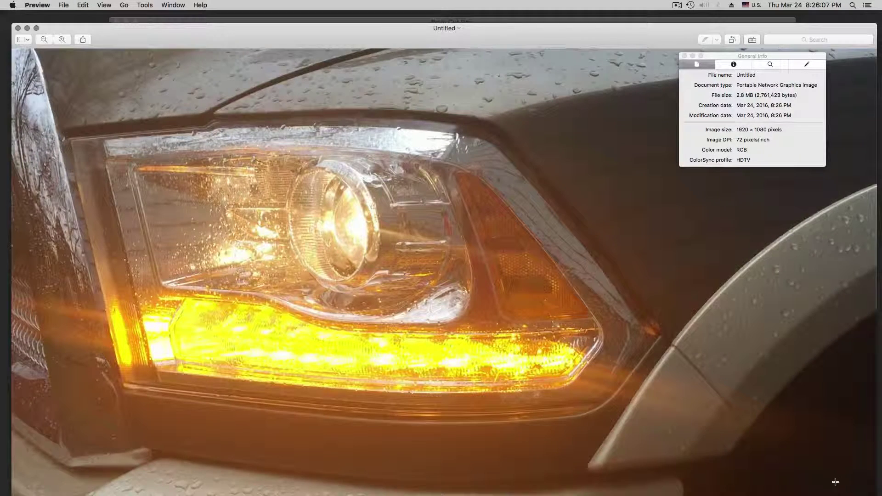
{"action": "left_click_drag", "start_coordinate": [330, 32], "coordinate": [351, 316]}
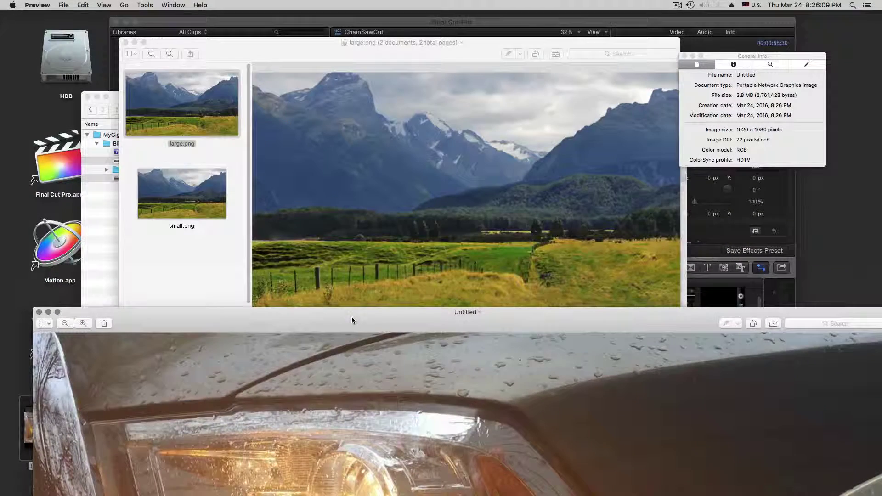
{"action": "left_click", "coordinate": [445, 133]}
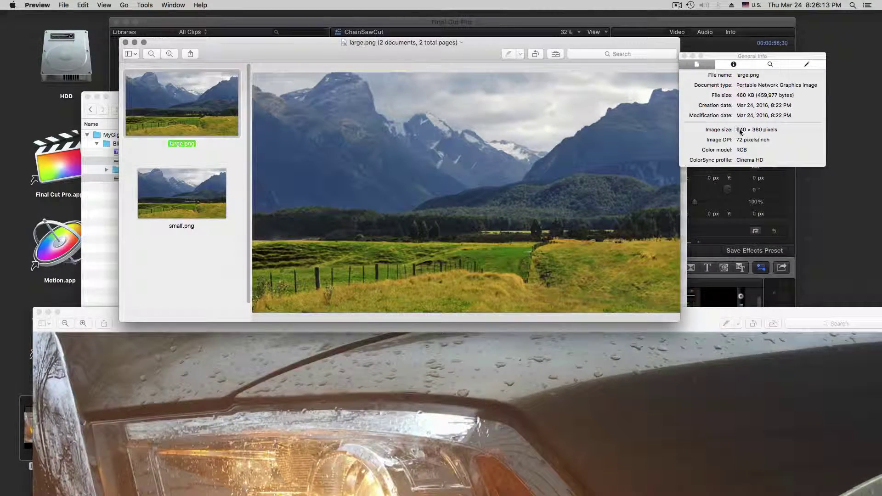
Resize the untitled headlight image proportionally to 640 × 360 pixels.
{"action": "left_click_drag", "start_coordinate": [700, 331], "coordinate": [668, 102]}
{"action": "left_click", "coordinate": [148, 4]}
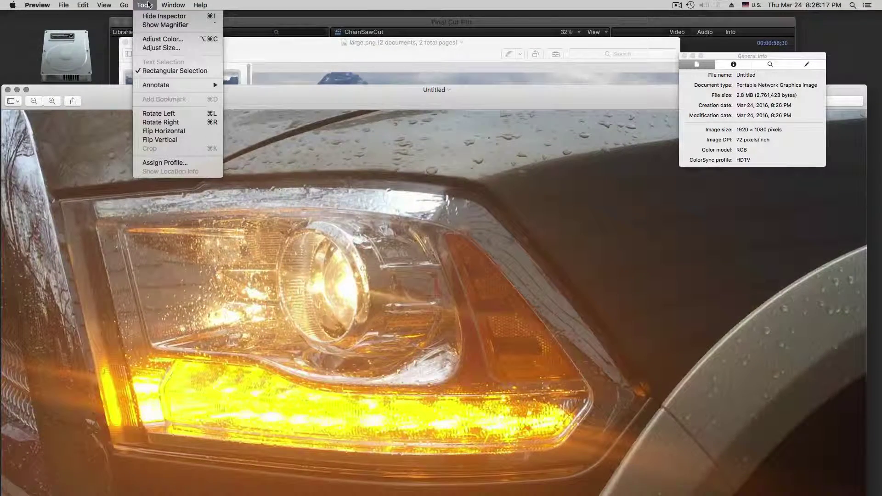
{"action": "left_click", "coordinate": [186, 47]}
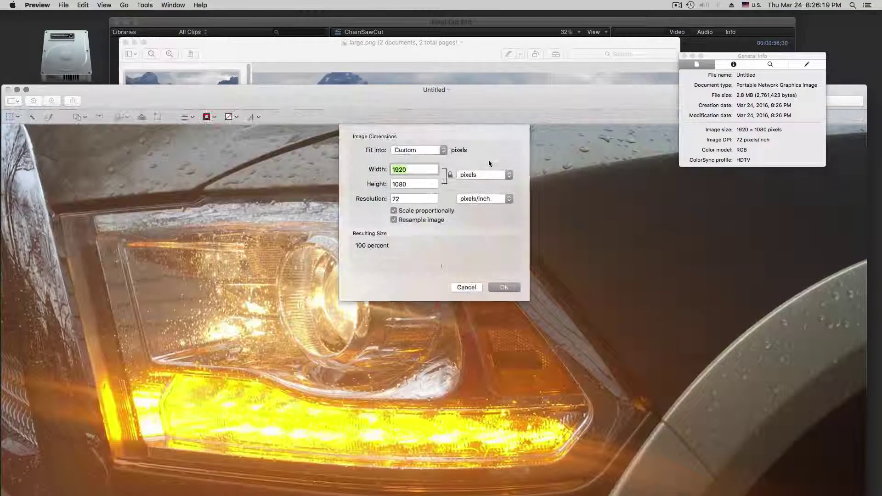
{"action": "type", "text": "640"}
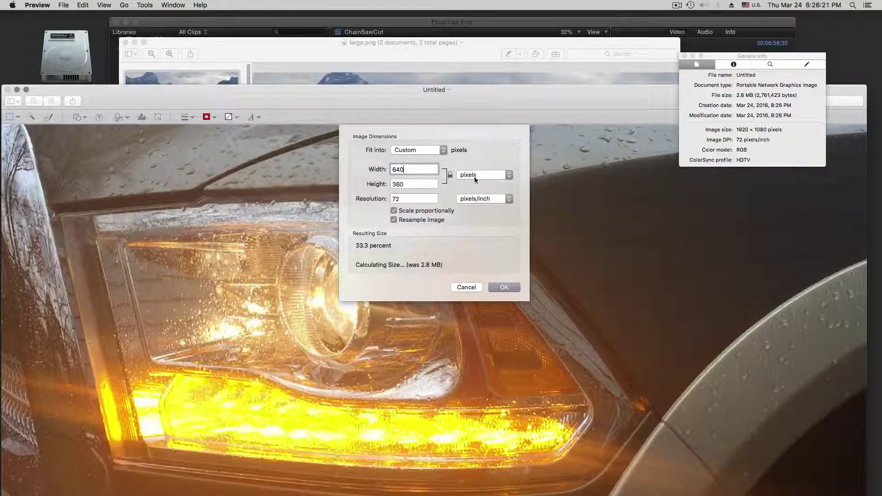
{"action": "left_click", "coordinate": [505, 287]}
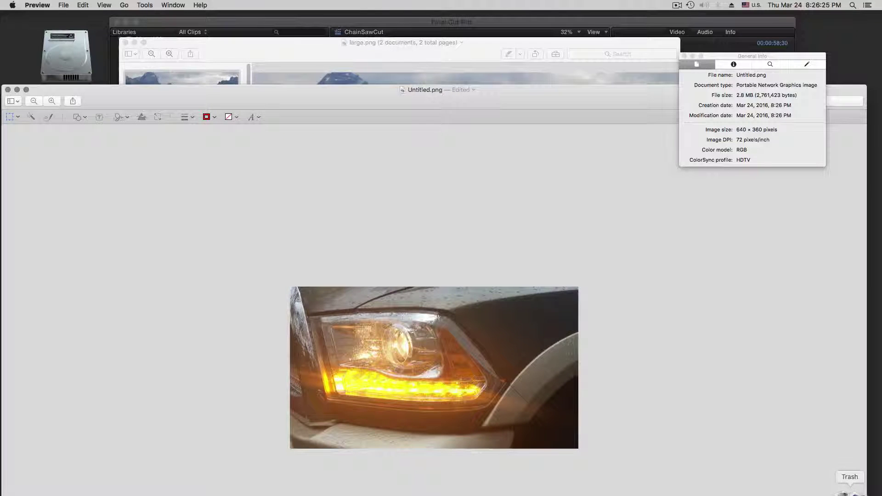
Shrink and reposition the headlight image's window, then select the entire image and copy it.
{"action": "left_click_drag", "start_coordinate": [843, 474], "coordinate": [843, 475]}
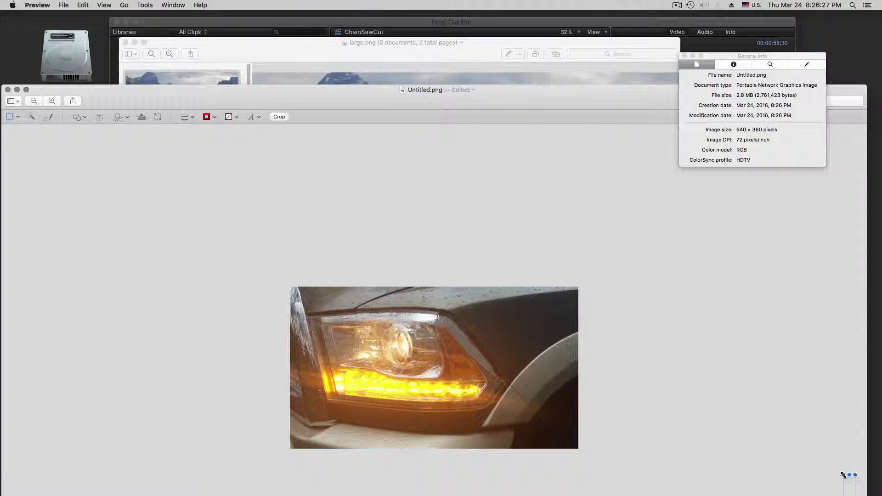
{"action": "left_click_drag", "start_coordinate": [639, 108], "coordinate": [610, 40]}
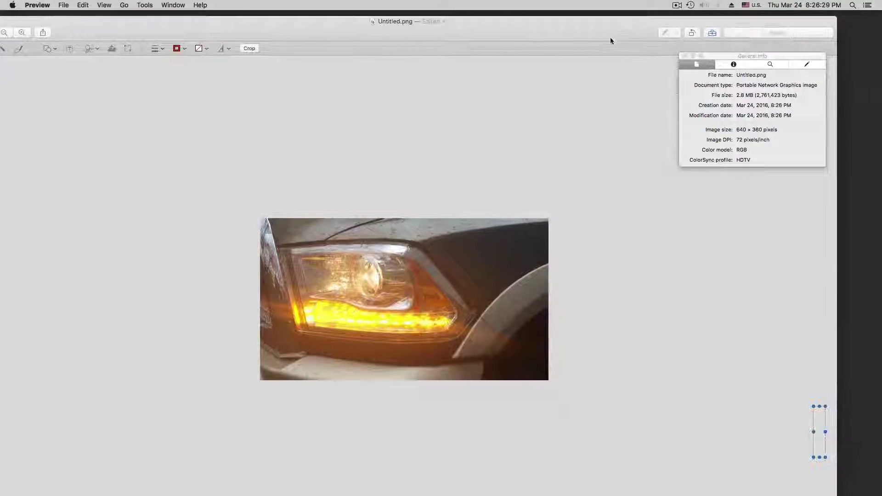
{"action": "left_click_drag", "start_coordinate": [836, 495], "coordinate": [429, 314]}
{"action": "left_click_drag", "start_coordinate": [216, 28], "coordinate": [453, 116]}
{"action": "key", "text": "super+a"}
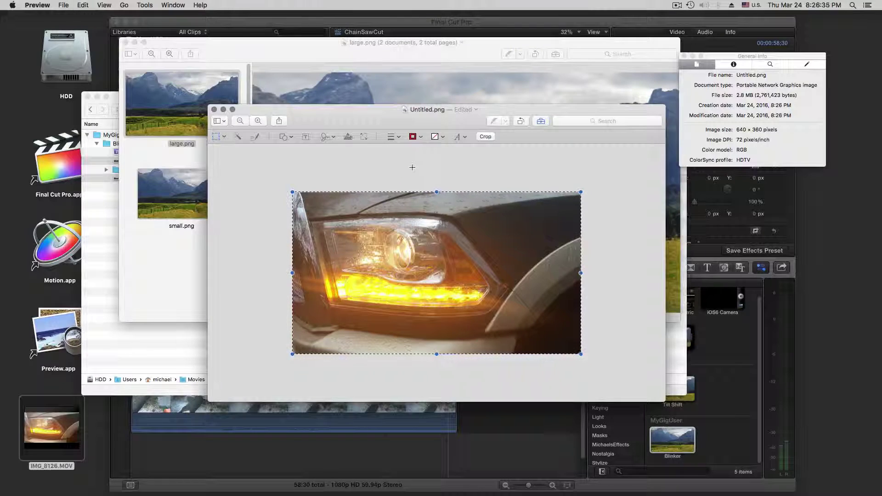
Paste the headlight image onto large.png and align it to cover the whole landscape picture.
{"action": "left_click", "coordinate": [377, 50]}
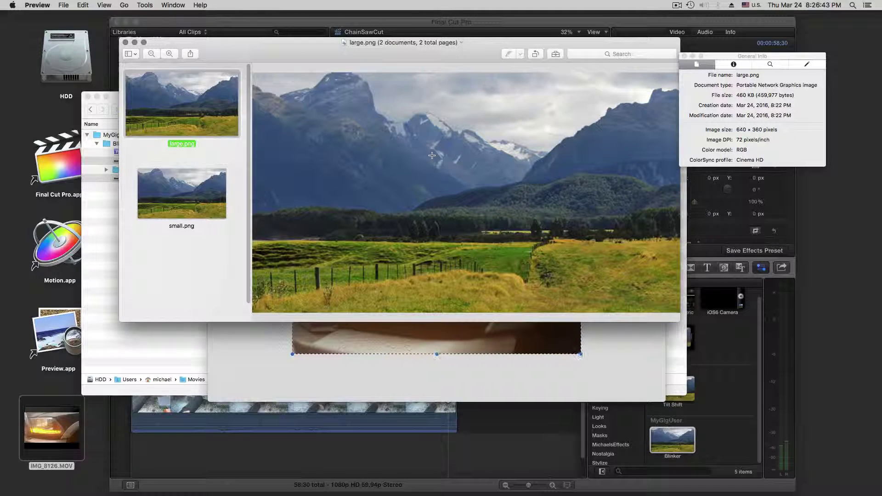
{"action": "left_click", "coordinate": [325, 88]}
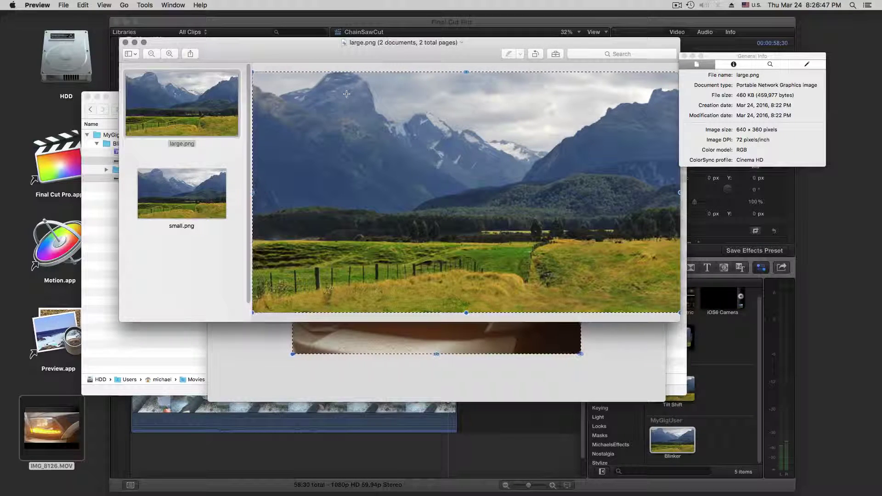
{"action": "key", "text": "super+v"}
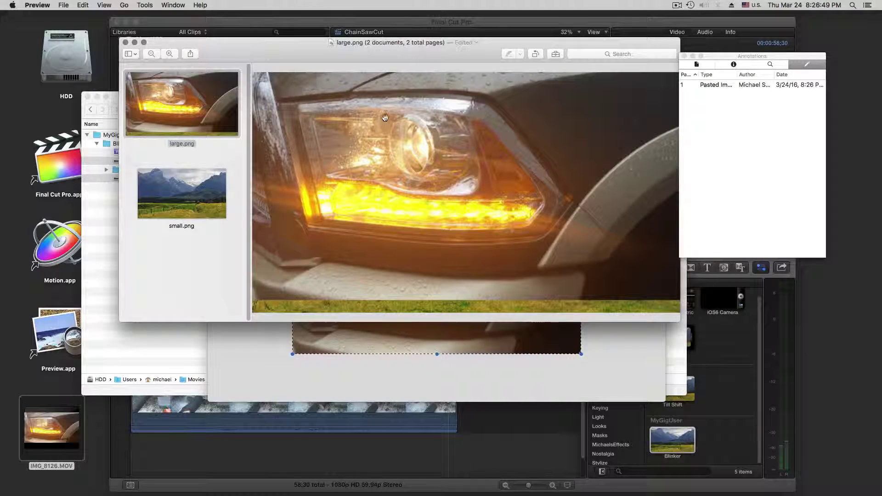
{"action": "mouse_move", "coordinate": [386, 115]}
{"action": "left_mouse_down"}
{"action": "mouse_move", "coordinate": [395, 138]}
{"action": "mouse_move", "coordinate": [388, 128]}
{"action": "left_mouse_up"}
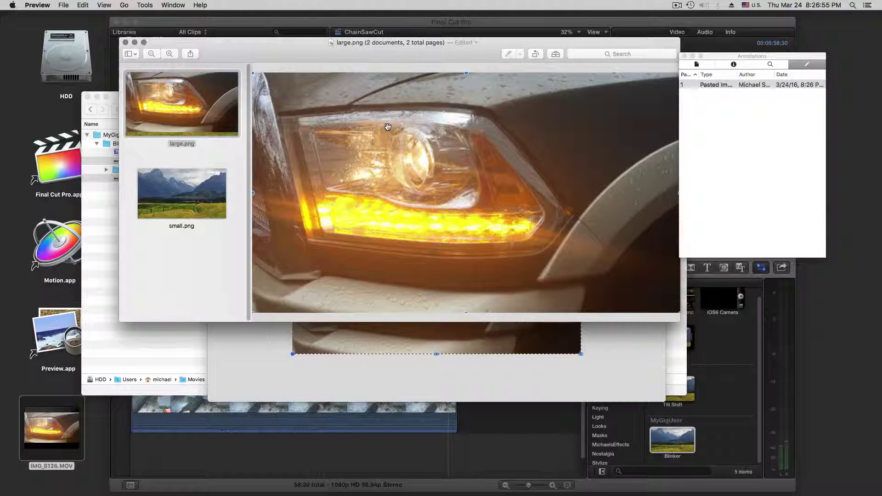
Deselect the pasted picture on large.png, then bring up small.png and check its pixel dimensions.
{"action": "left_click", "coordinate": [347, 66]}
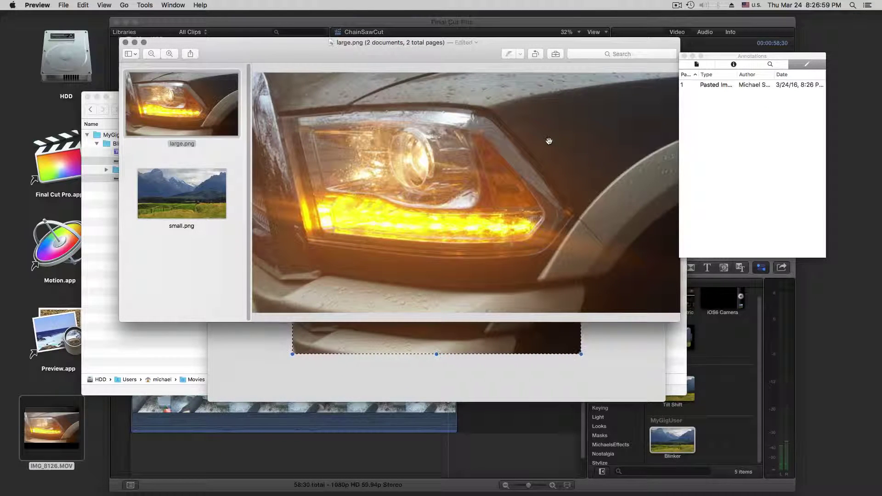
{"action": "left_click", "coordinate": [204, 199]}
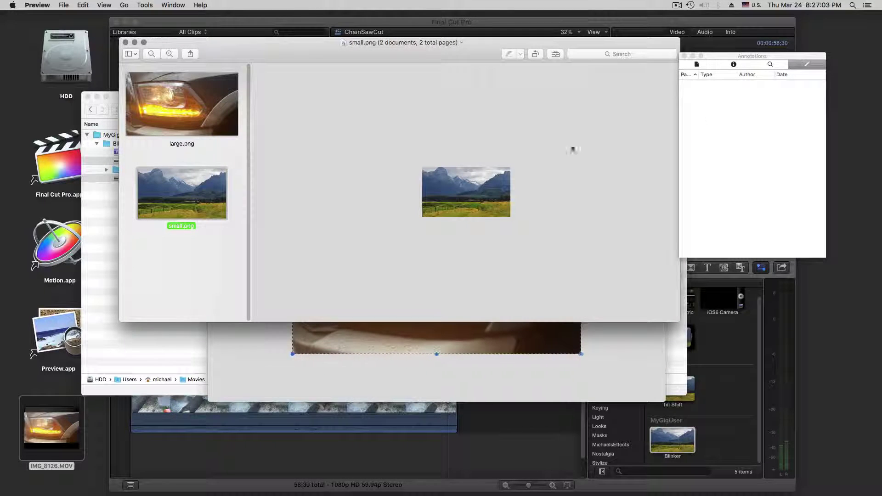
{"action": "left_click", "coordinate": [734, 63]}
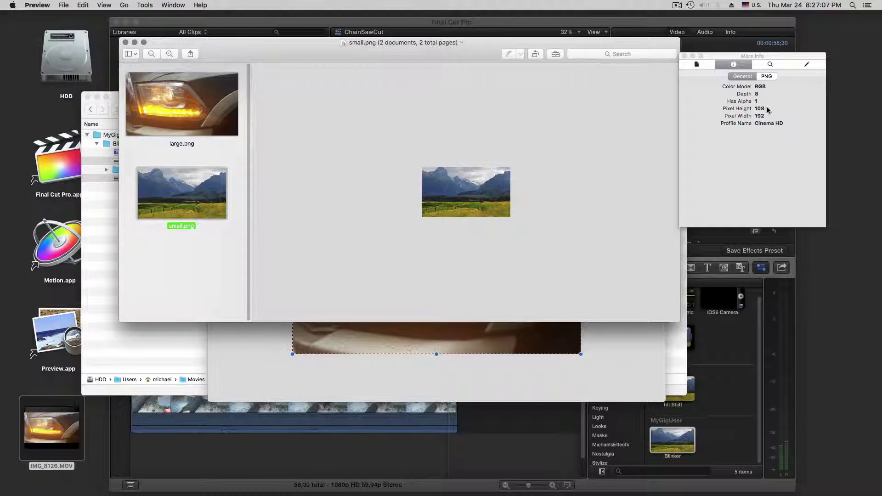
Resize the untitled headlight image proportionally to 192 × 108 pixels.
{"action": "left_click", "coordinate": [443, 369]}
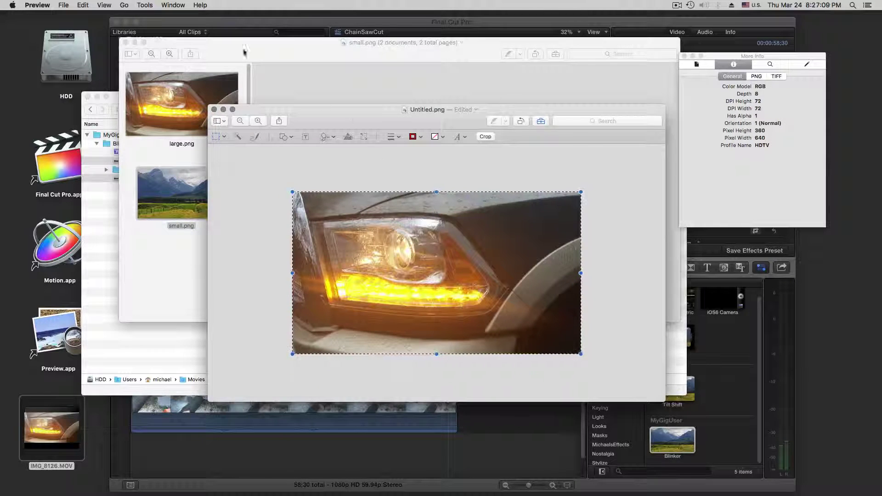
{"action": "left_click", "coordinate": [145, 5]}
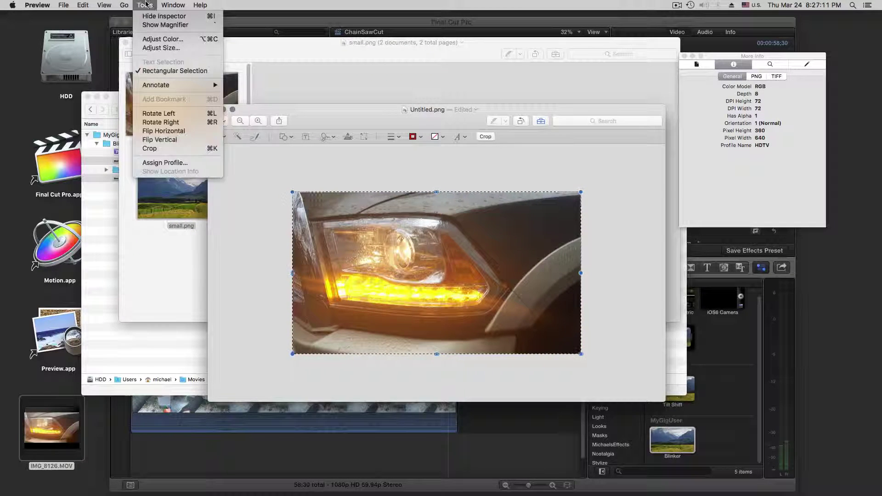
{"action": "left_click", "coordinate": [158, 48]}
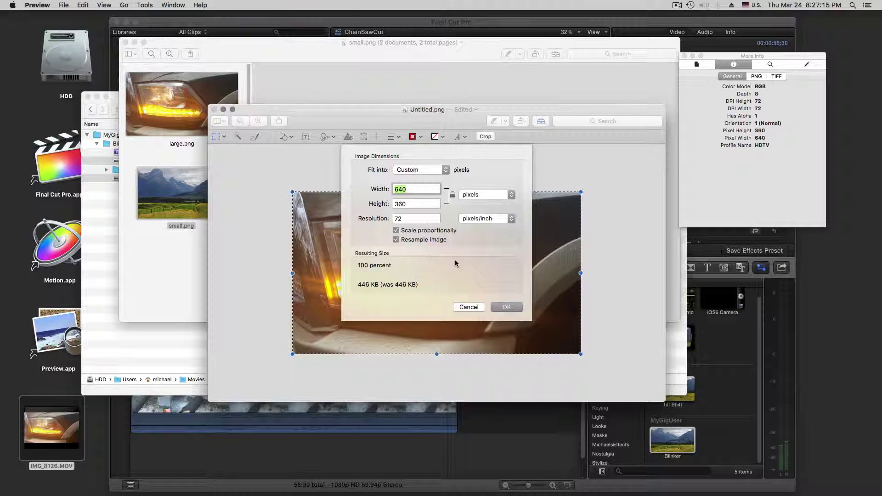
{"action": "type", "text": "192"}
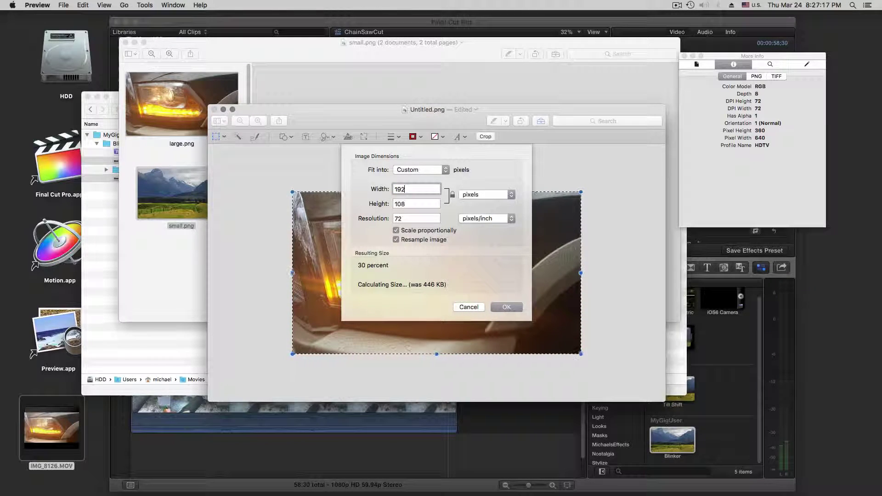
{"action": "left_click", "coordinate": [506, 307]}
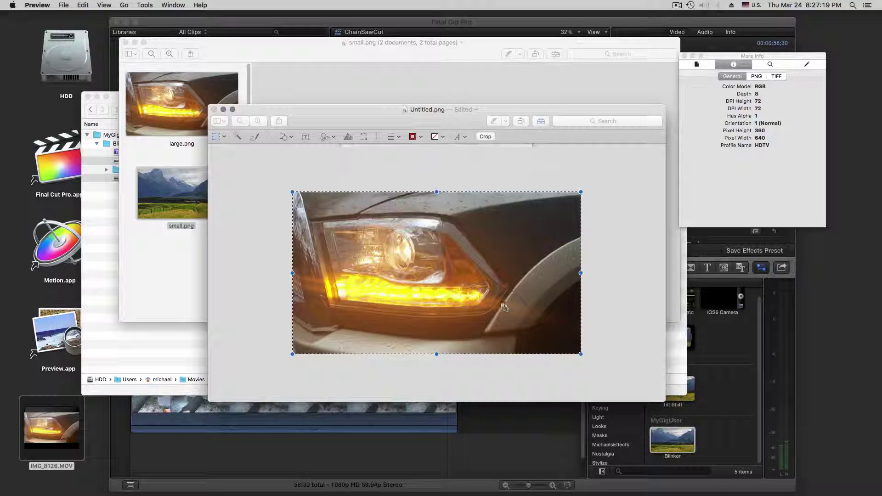
Copy the entire resized headlight image and close the untitled document without saving it.
{"action": "key", "text": "super+c"}
{"action": "key", "text": "super+a"}
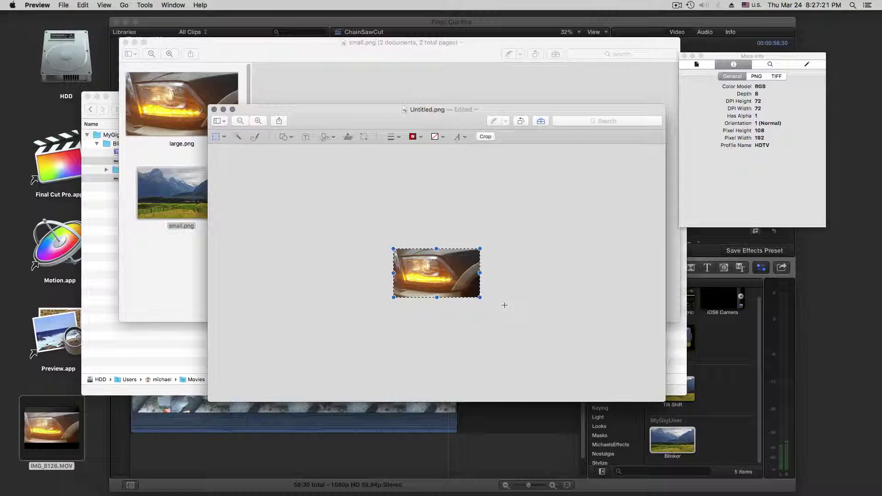
{"action": "left_click", "coordinate": [214, 109]}
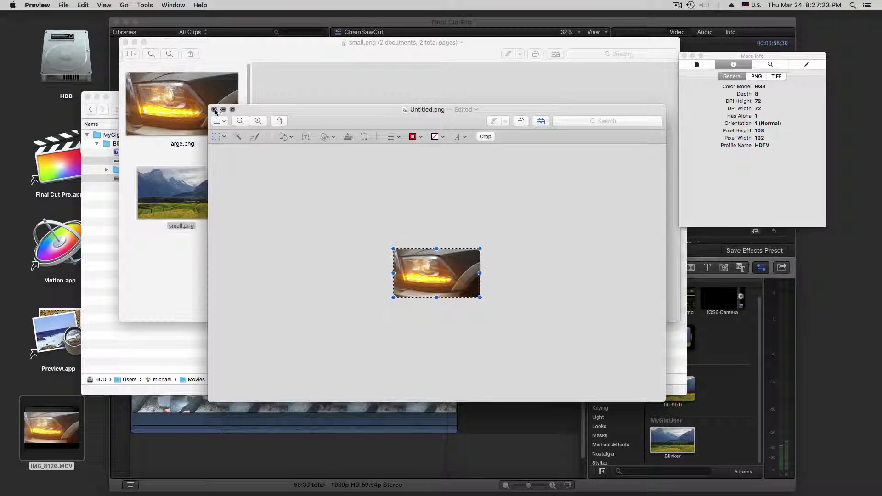
{"action": "left_click", "coordinate": [393, 299]}
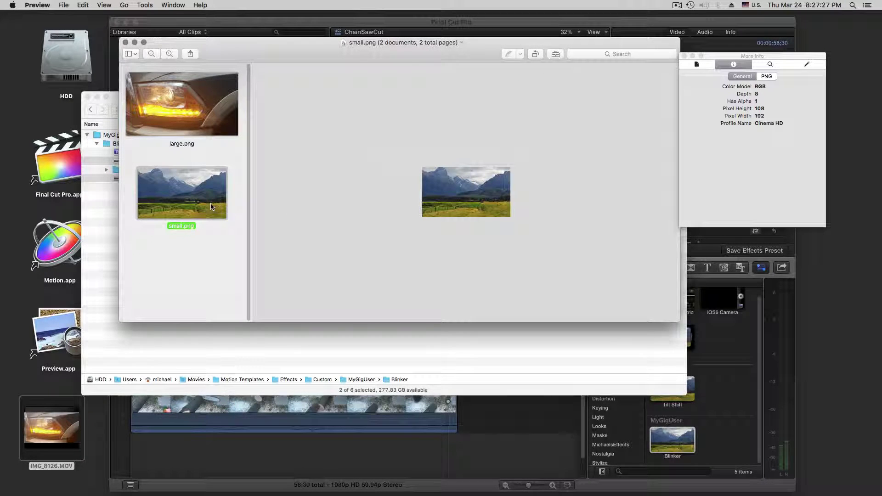
Paste the headlight image onto small.png, align it to cover the whole landscape picture, and close the document window.
{"action": "left_click", "coordinate": [436, 183]}
{"action": "key", "text": "super+a"}
{"action": "key", "text": "super+v"}
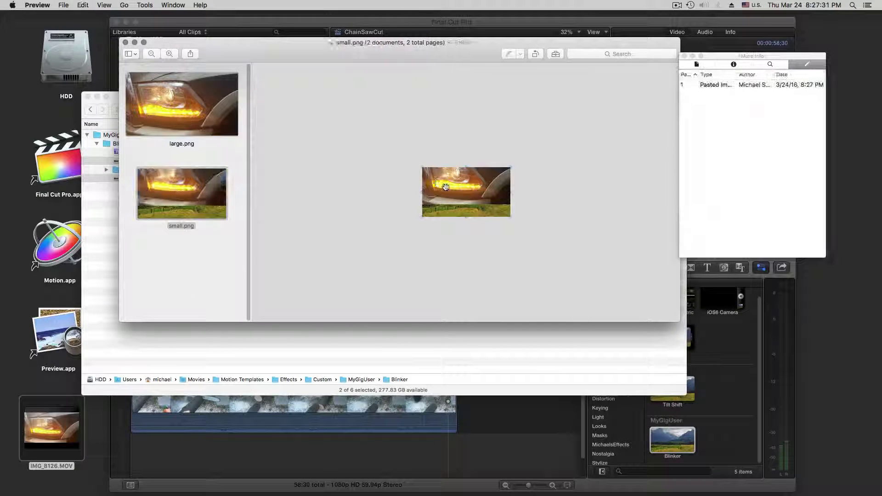
{"action": "left_click_drag", "start_coordinate": [448, 187], "coordinate": [455, 196]}
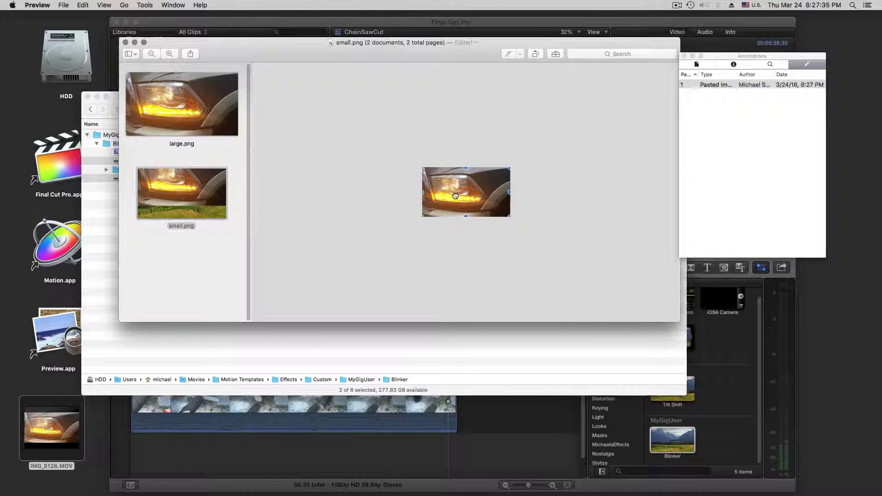
{"action": "left_click", "coordinate": [412, 123]}
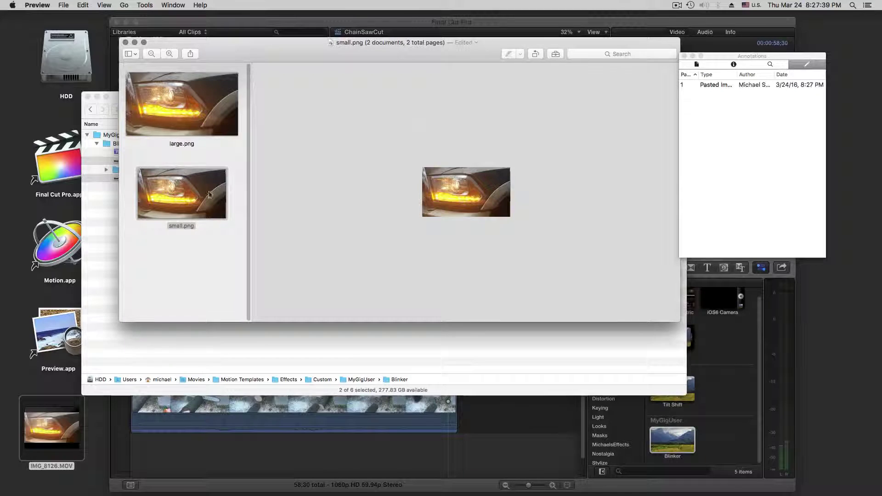
{"action": "left_click", "coordinate": [125, 42]}
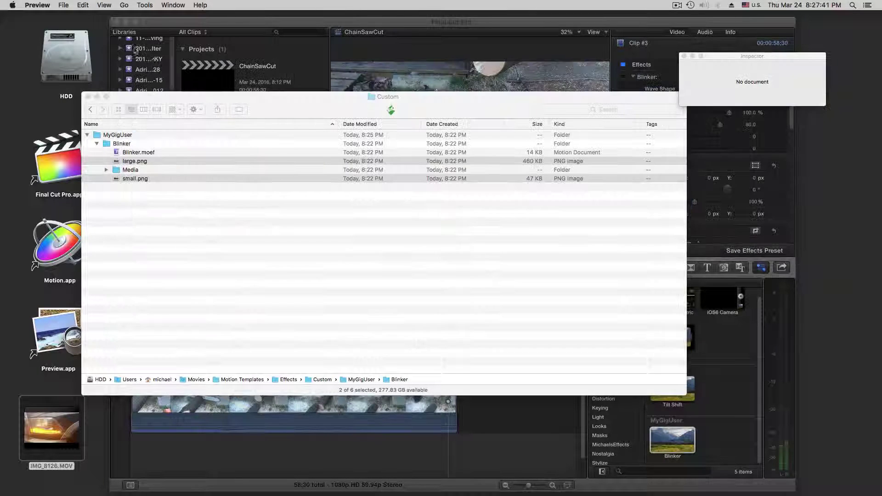
Open large.png and small.png from the Blinker folder in Finder to check their pictures, closing each one after viewing.
{"action": "left_click", "coordinate": [281, 235]}
{"action": "left_click", "coordinate": [192, 222]}
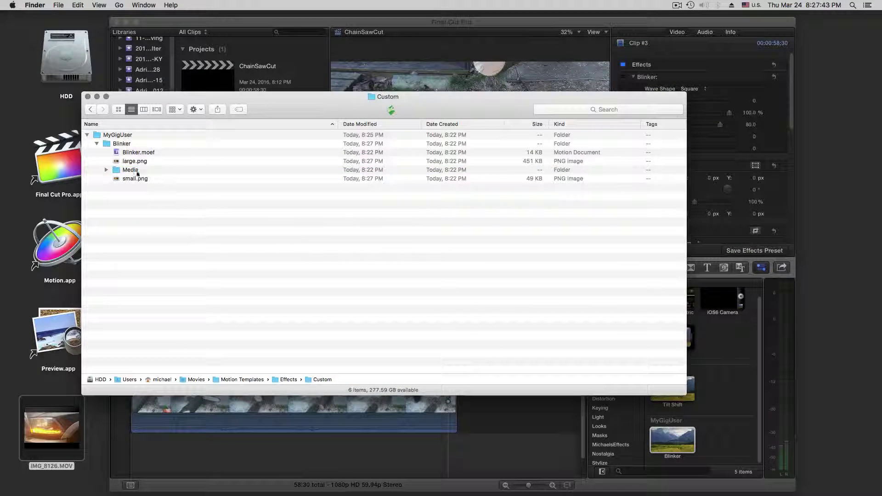
{"action": "double_click", "coordinate": [313, 161]}
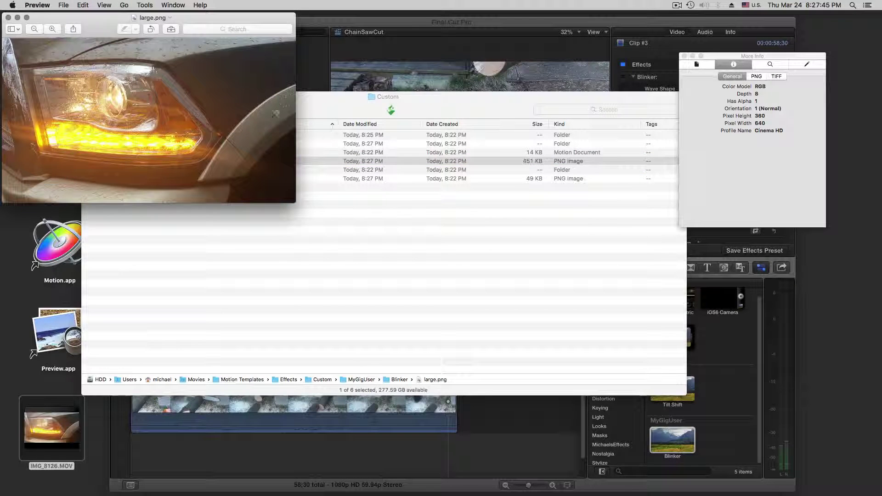
{"action": "left_click", "coordinate": [8, 17]}
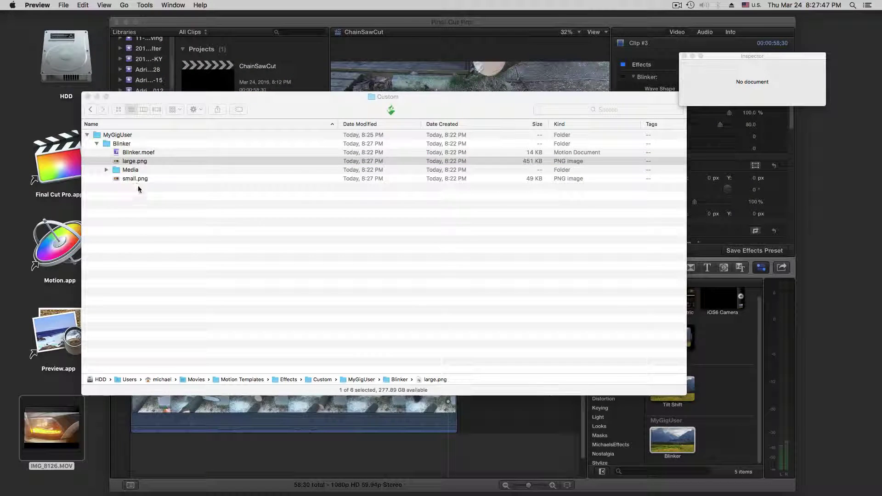
{"action": "left_click", "coordinate": [131, 178]}
{"action": "double_click", "coordinate": [131, 178]}
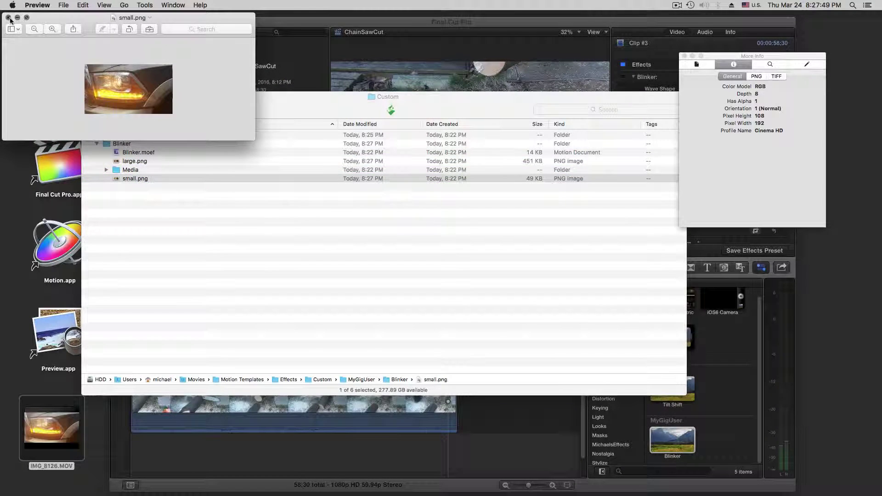
{"action": "left_click", "coordinate": [8, 18]}
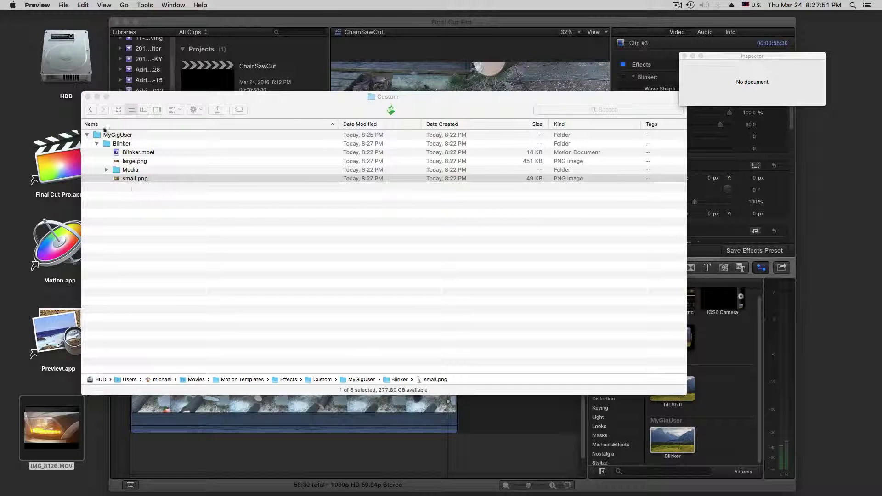
{"action": "left_click", "coordinate": [151, 223]}
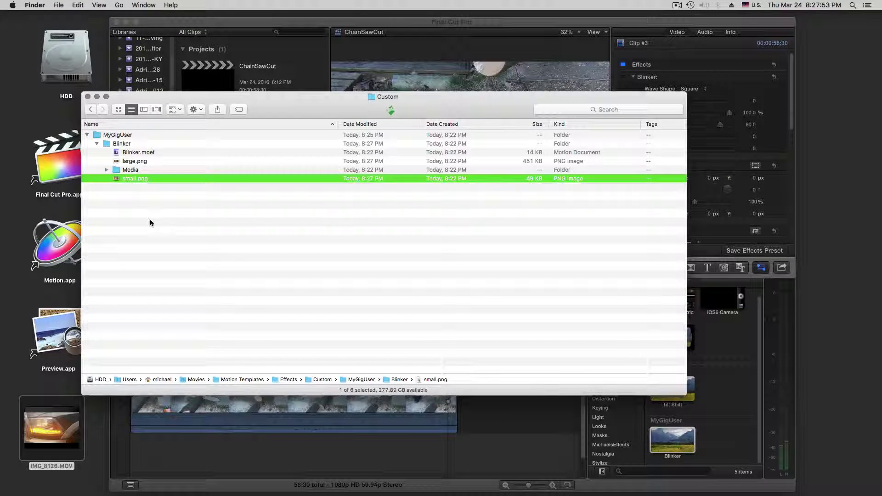
{"action": "left_click", "coordinate": [148, 219]}
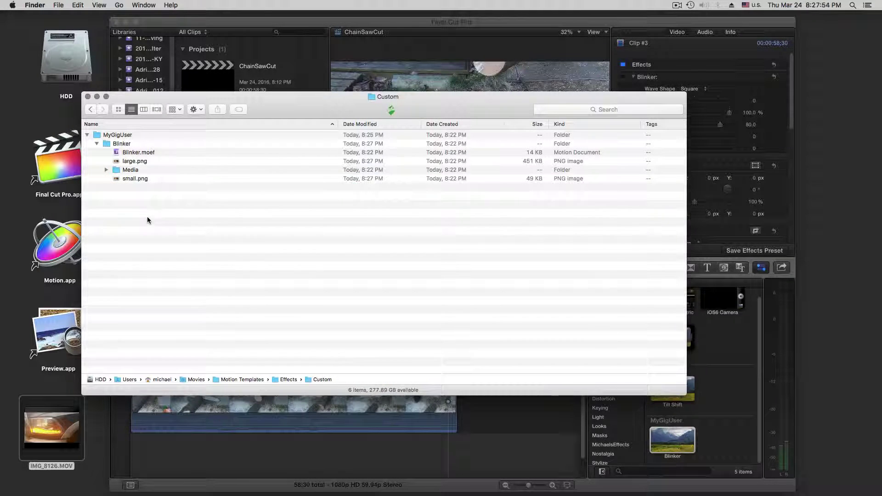
Compress the MyGigUser folder into a ZIP archive, move the archive to the desktop and close the Custom folder window.
{"action": "left_click", "coordinate": [86, 135]}
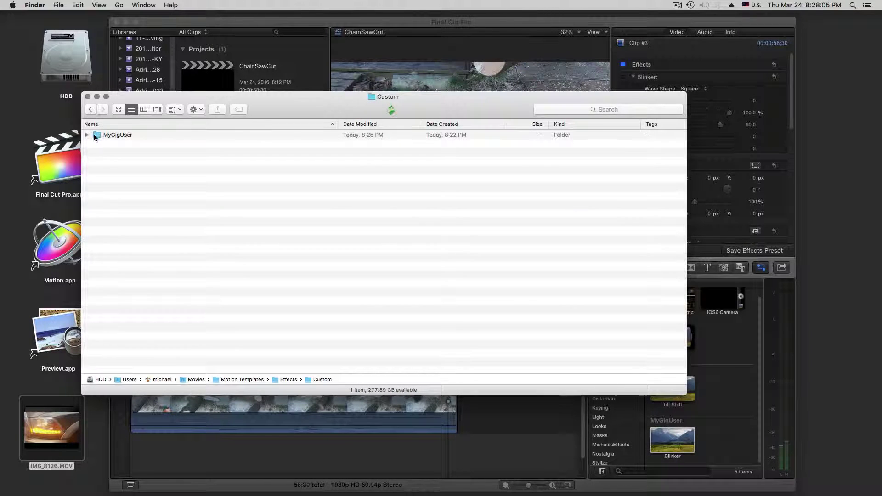
{"action": "right_click", "coordinate": [95, 135]}
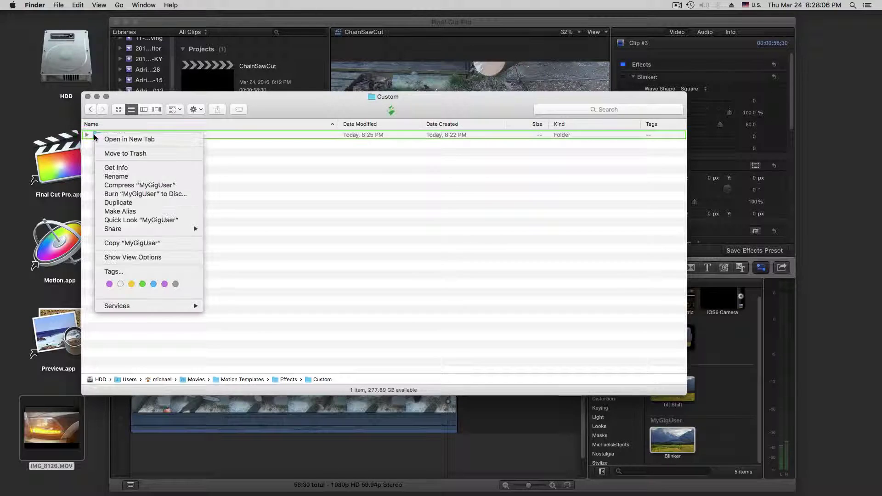
{"action": "left_click", "coordinate": [137, 186]}
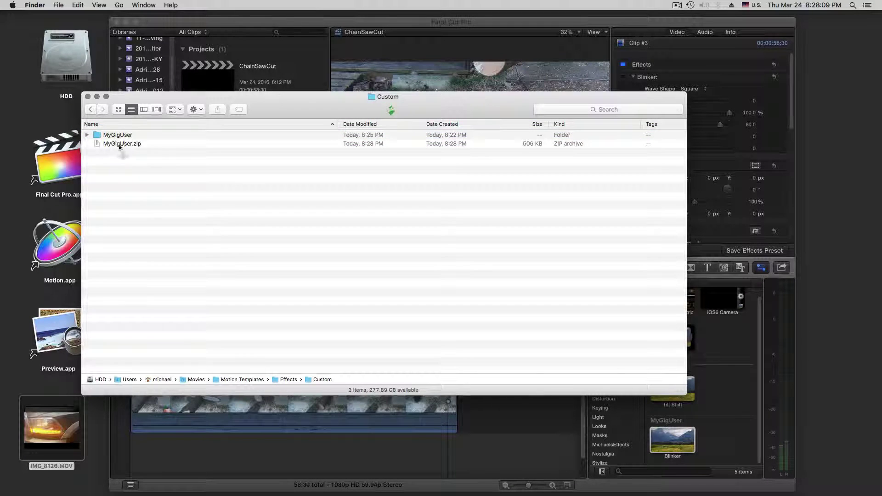
{"action": "left_click_drag", "start_coordinate": [119, 146], "coordinate": [41, 115]}
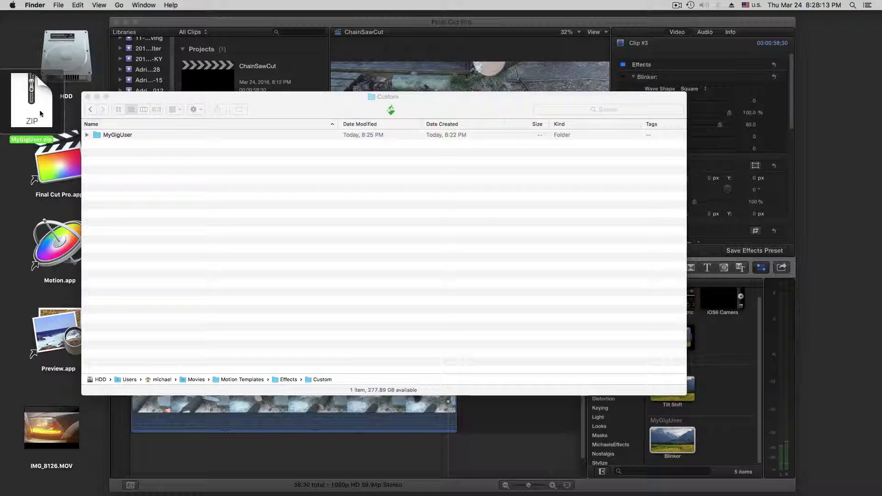
{"action": "left_click", "coordinate": [88, 97]}
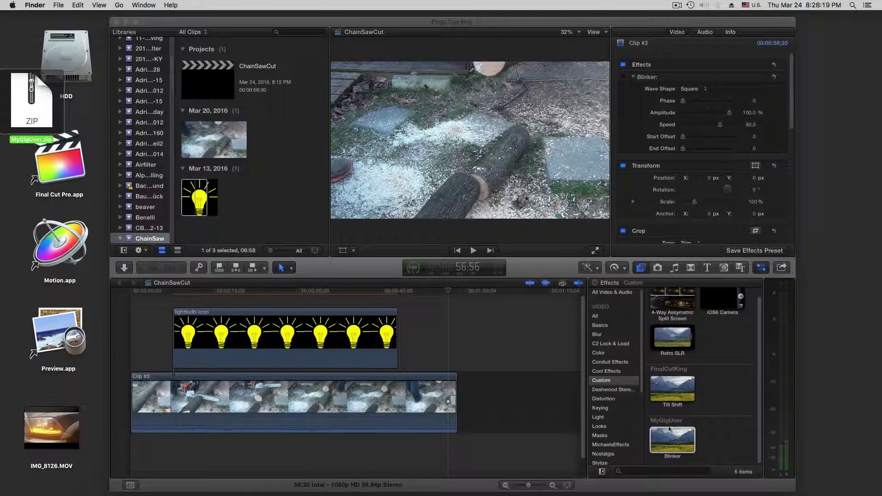
Quit and relaunch Final Cut Pro, then show the Custom effects category to check the Blinker thumbnail.
{"action": "left_click", "coordinate": [706, 447]}
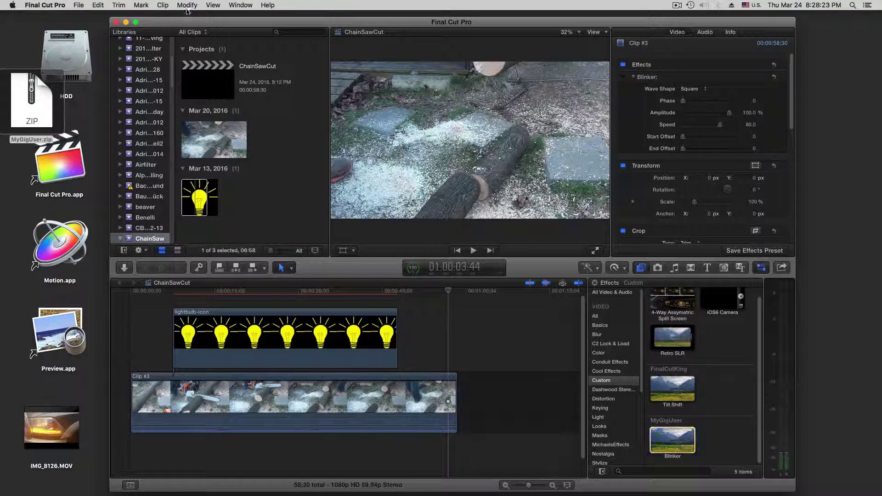
{"action": "left_click", "coordinate": [44, 5]}
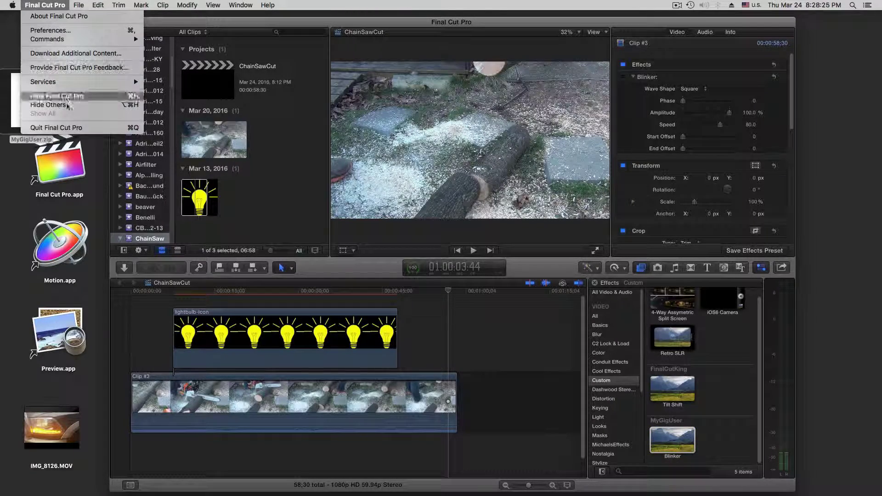
{"action": "left_click", "coordinate": [70, 129]}
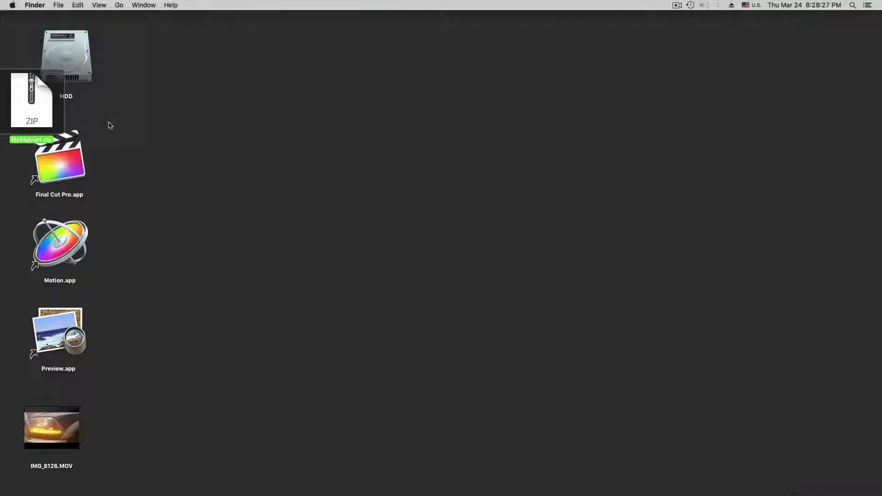
{"action": "double_click", "coordinate": [67, 171]}
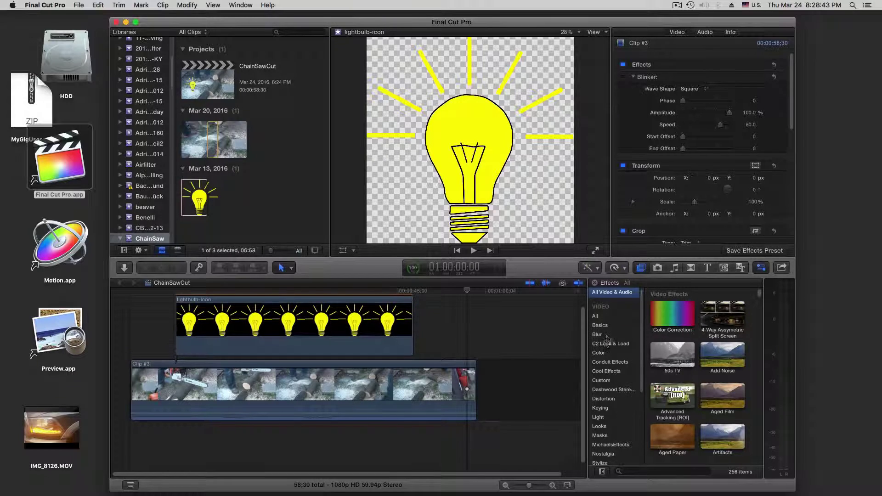
{"action": "left_click", "coordinate": [606, 380]}
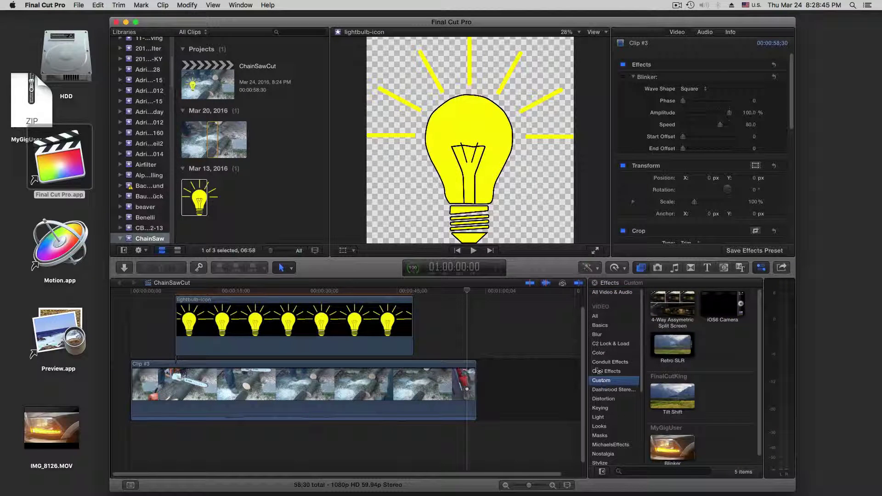
{"action": "scroll", "coordinate": [716, 381], "scroll_direction": "down", "scroll_amount": 1}
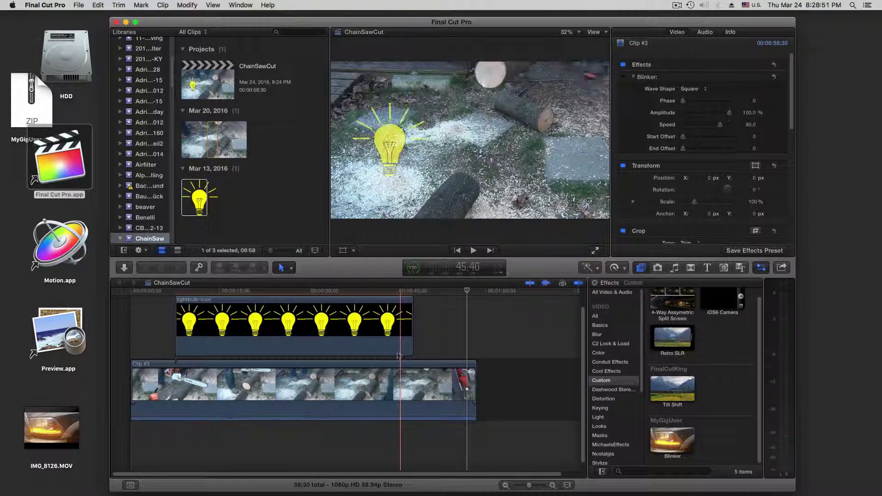
Move the lightbulb-icon clip earlier in the timeline, close to the start of Clip #3.
{"action": "left_click", "coordinate": [398, 350]}
{"action": "left_click_drag", "start_coordinate": [398, 350], "coordinate": [394, 331]}
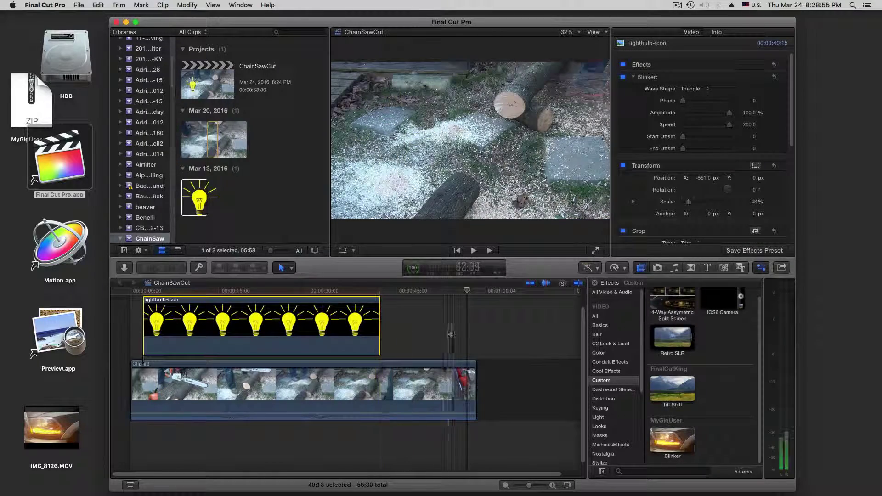
Add a Basic Title above the lightbulb-icon clip in the timeline and extend it to match that clip's full length.
{"action": "left_click", "coordinate": [707, 269]}
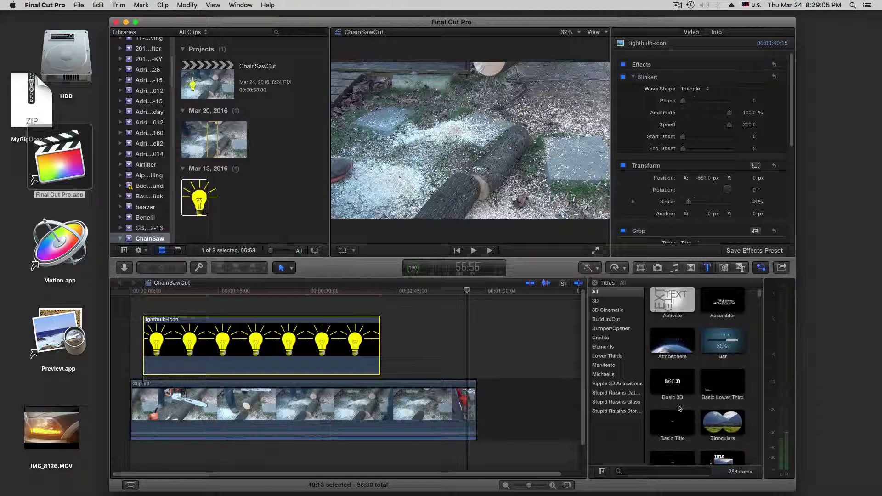
{"action": "scroll", "coordinate": [676, 415], "scroll_direction": "down", "scroll_amount": 3}
{"action": "scroll", "coordinate": [678, 409], "scroll_direction": "down", "scroll_amount": 1}
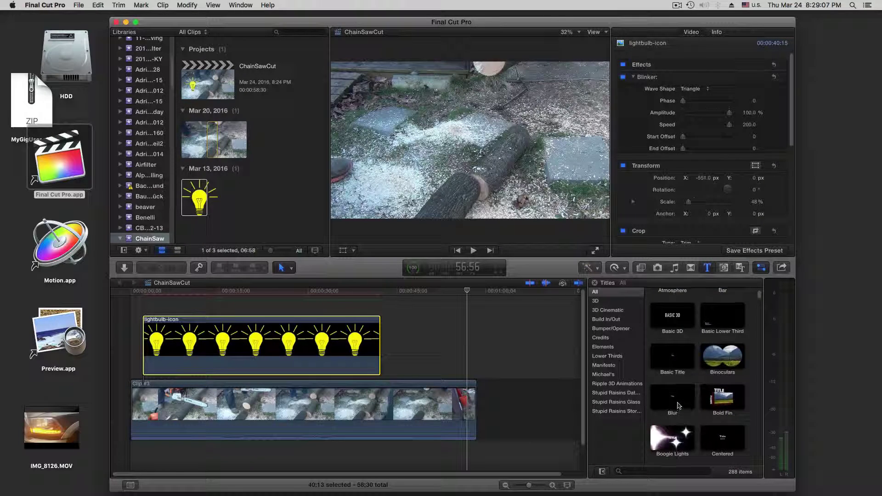
{"action": "scroll", "coordinate": [679, 405], "scroll_direction": "up", "scroll_amount": 4}
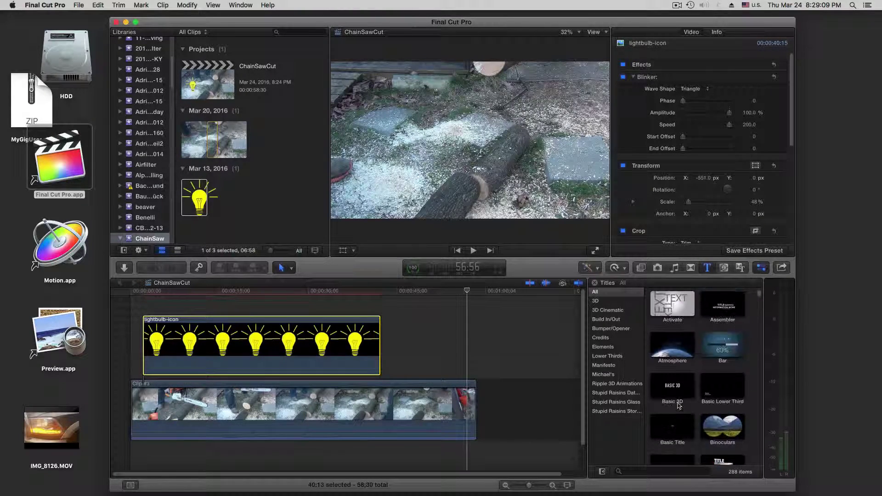
{"action": "left_click_drag", "start_coordinate": [678, 429], "coordinate": [146, 308]}
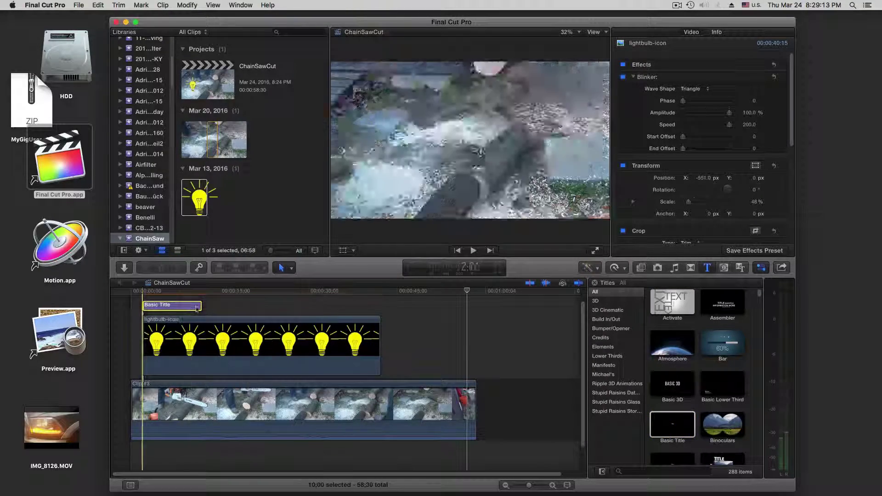
{"action": "left_click_drag", "start_coordinate": [201, 306], "coordinate": [381, 306]}
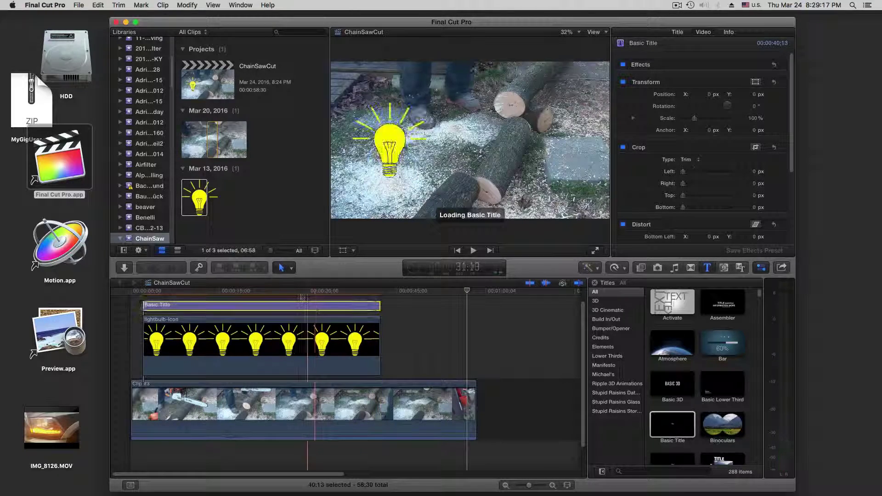
Replace the Basic Title's placeholder text with WARNING.
{"action": "left_click", "coordinate": [296, 291]}
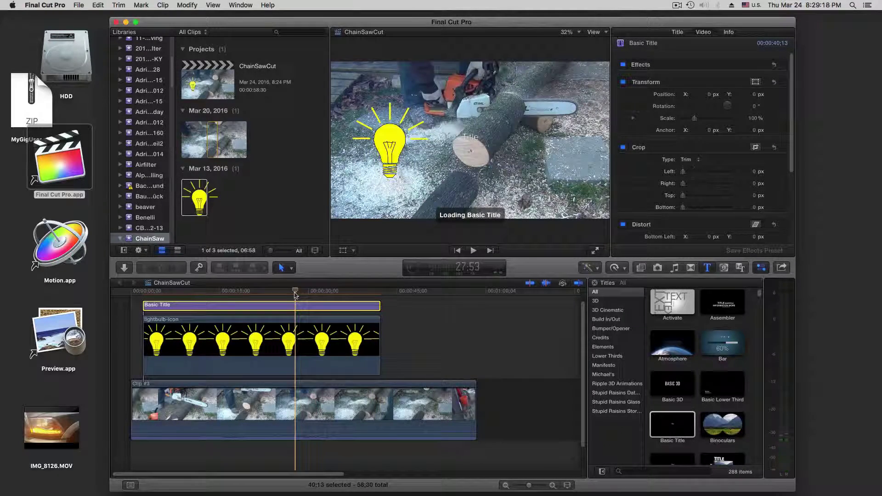
{"action": "double_click", "coordinate": [471, 138]}
{"action": "type", "text": "WARNING"}
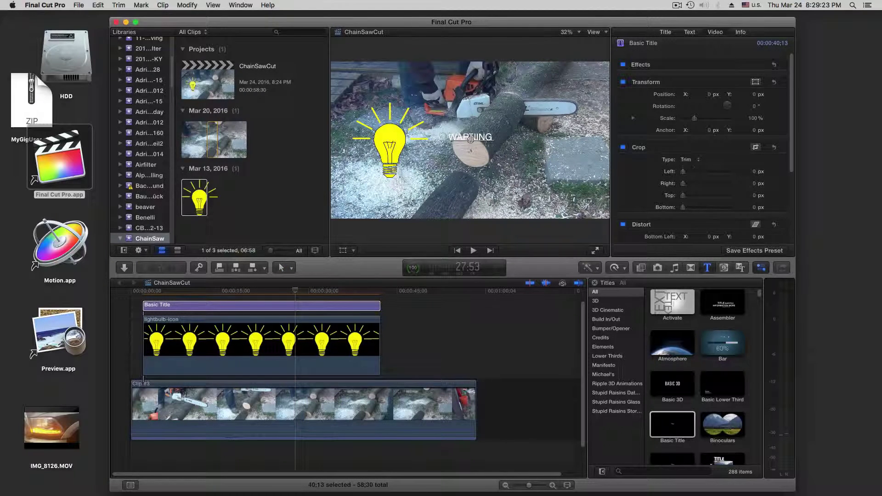
Set the face color of the WARNING text to red.
{"action": "double_click", "coordinate": [478, 137]}
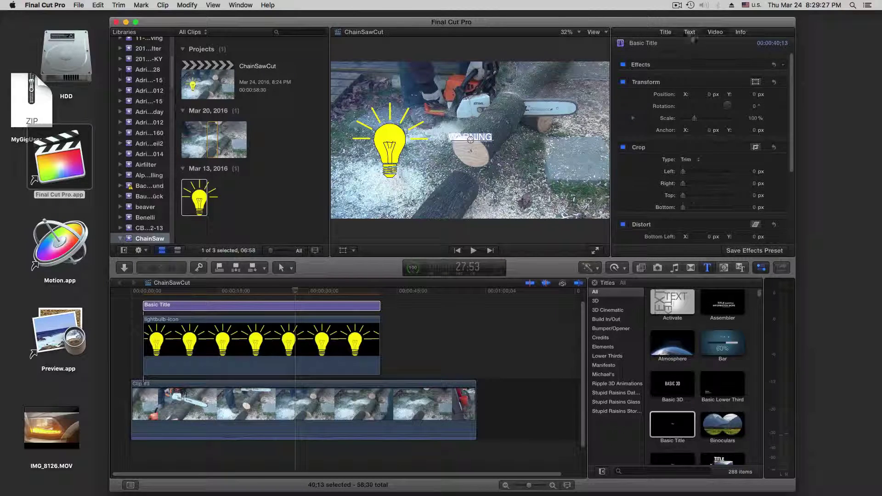
{"action": "left_click", "coordinate": [689, 32]}
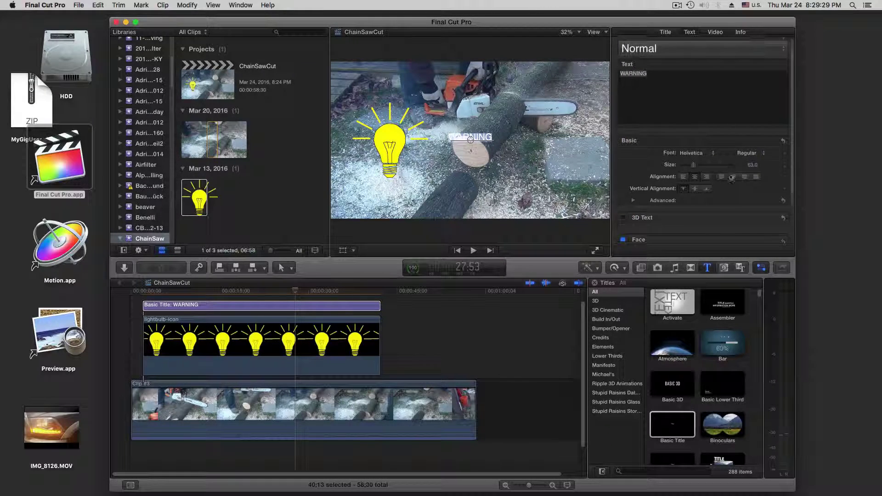
{"action": "scroll", "coordinate": [731, 180], "scroll_direction": "down", "scroll_amount": 3}
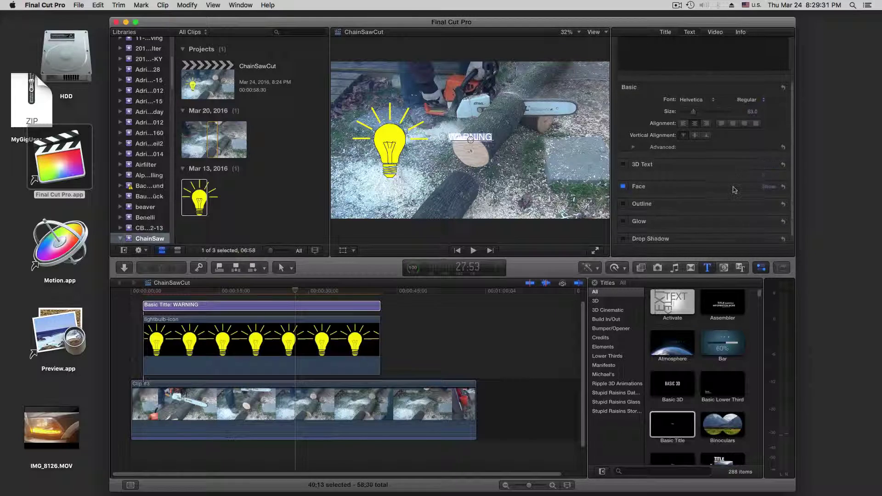
{"action": "scroll", "coordinate": [754, 215], "scroll_direction": "down", "scroll_amount": 2}
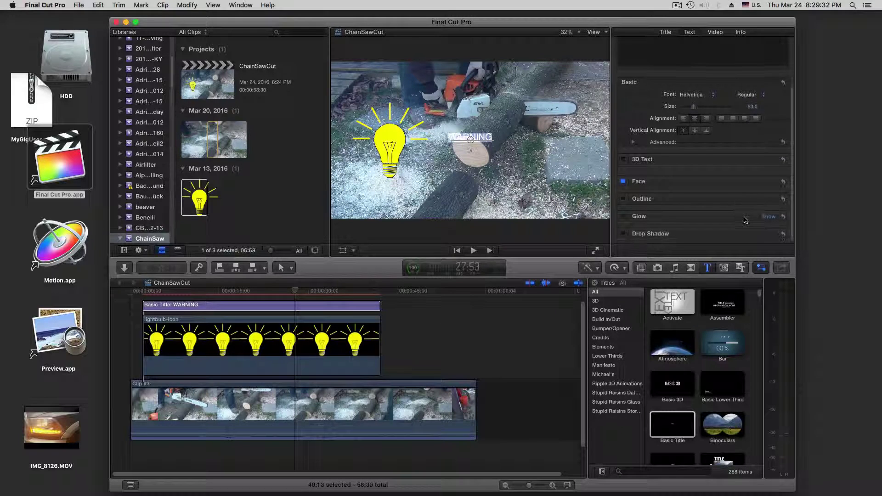
{"action": "left_click", "coordinate": [768, 185]}
{"action": "left_click", "coordinate": [700, 210]}
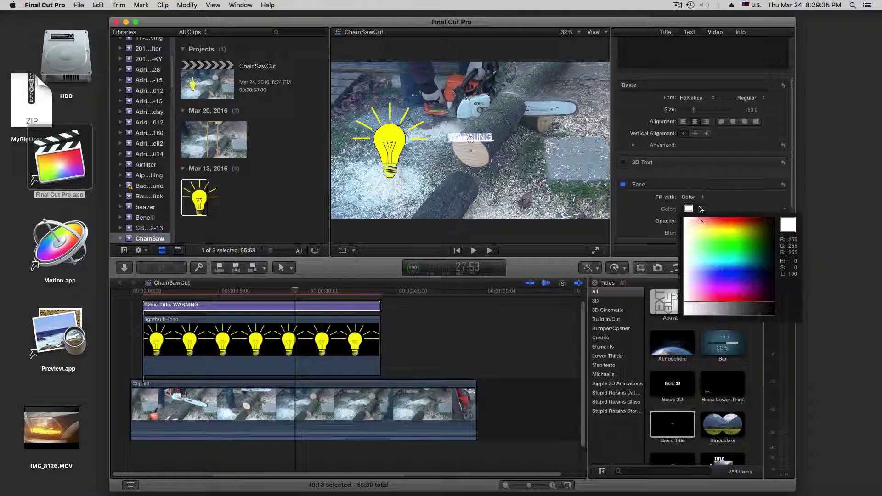
{"action": "left_click", "coordinate": [731, 292]}
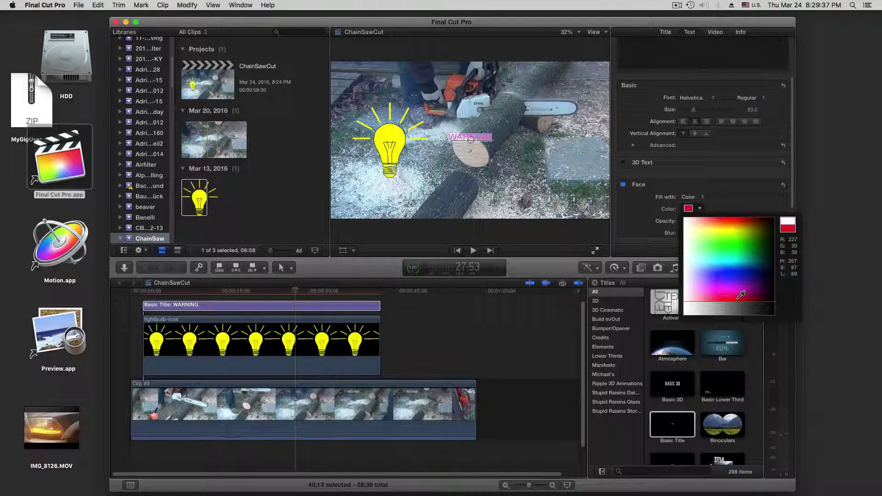
{"action": "left_click", "coordinate": [746, 207]}
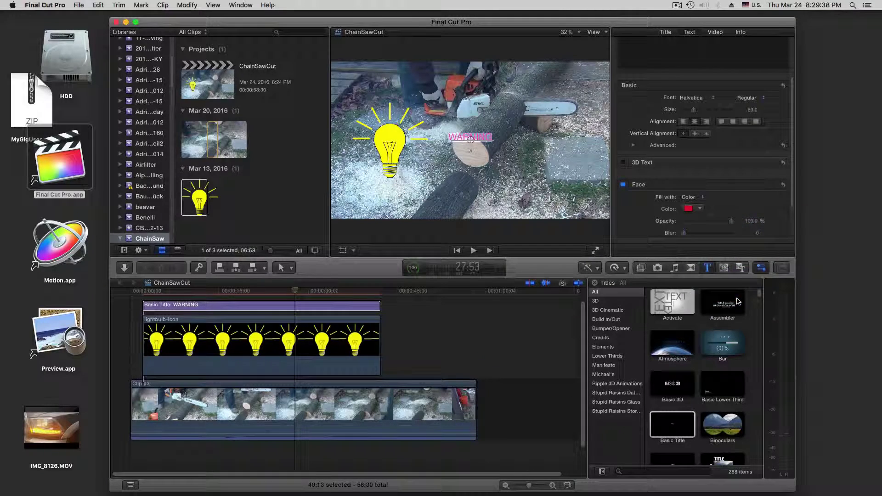
Make the WARNING text bold and enlarge it to size 224.
{"action": "left_click", "coordinate": [759, 98]}
{"action": "left_click", "coordinate": [754, 136]}
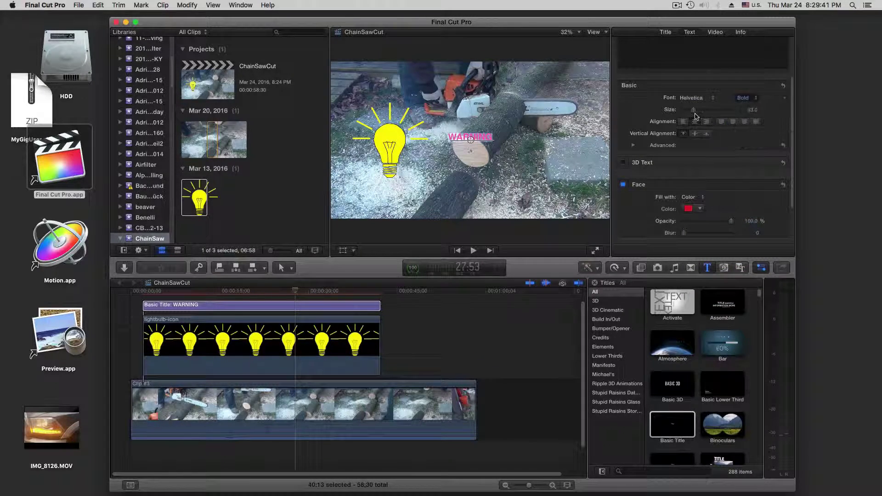
{"action": "left_click_drag", "start_coordinate": [695, 114], "coordinate": [721, 114]}
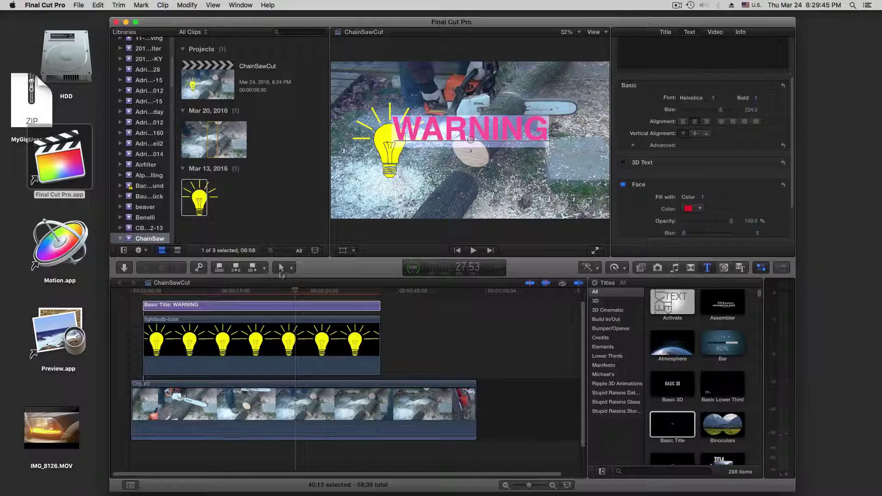
Move the WARNING title beside the lightbulb, to about X 216, Y -160, and deselect it.
{"action": "left_click", "coordinate": [282, 271]}
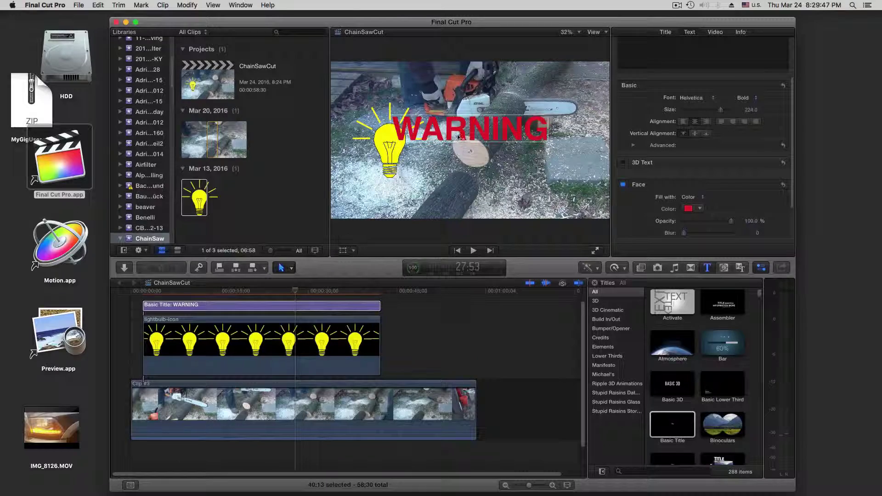
{"action": "left_click_drag", "start_coordinate": [463, 136], "coordinate": [495, 160]}
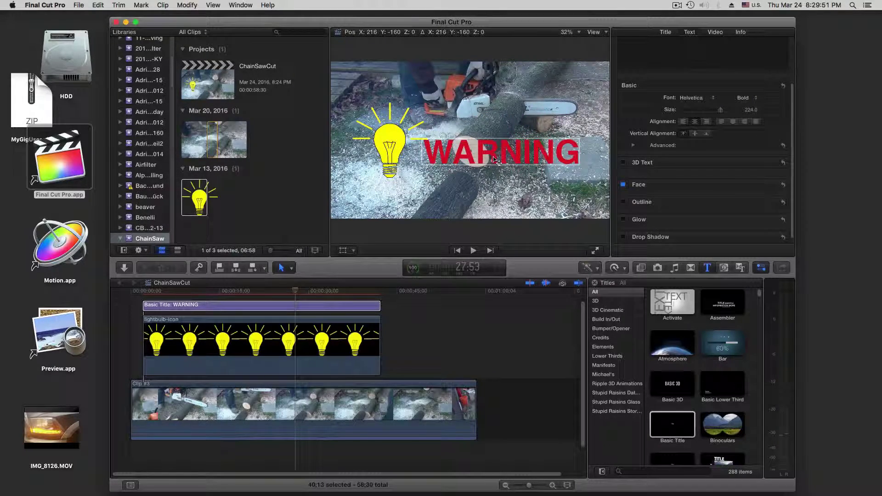
{"action": "left_click", "coordinate": [435, 323]}
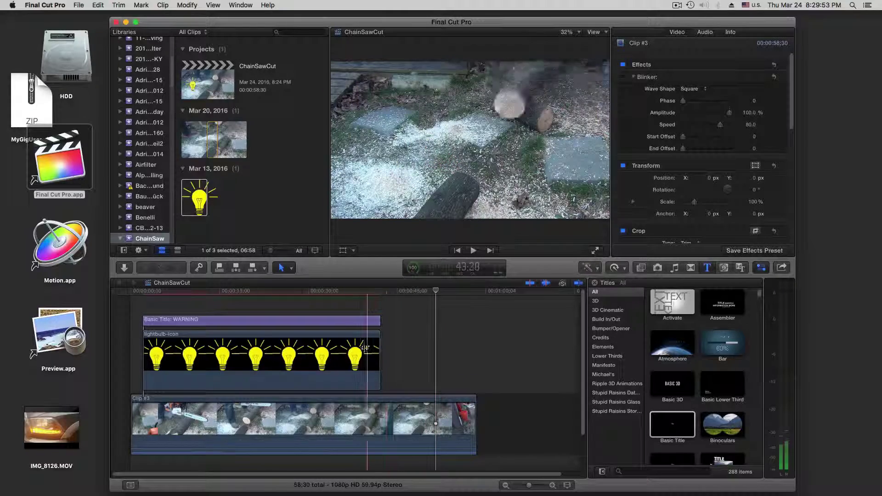
Apply the custom Blinker effect to the WARNING title clip.
{"action": "left_click", "coordinate": [365, 346]}
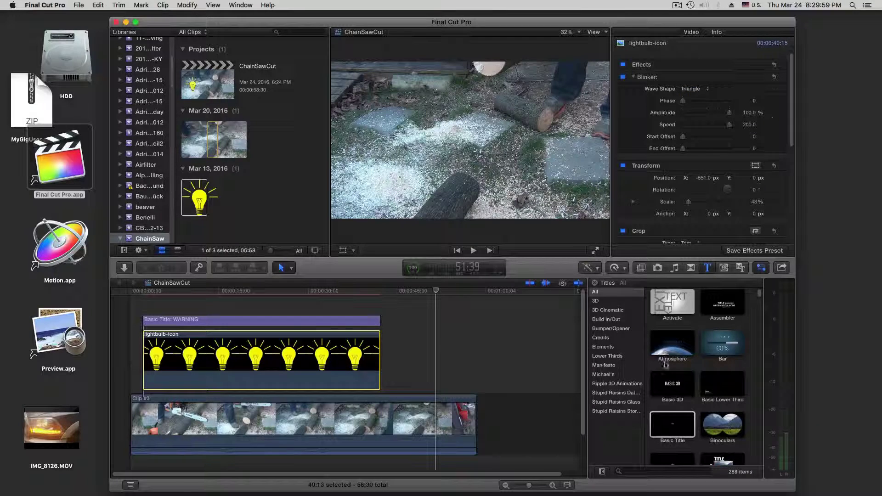
{"action": "left_click_drag", "start_coordinate": [674, 421], "coordinate": [609, 358]}
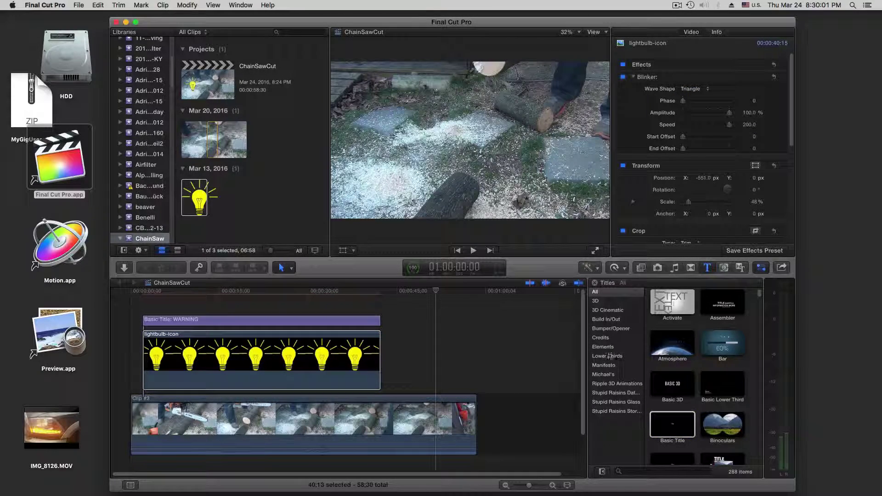
{"action": "left_click", "coordinate": [641, 267]}
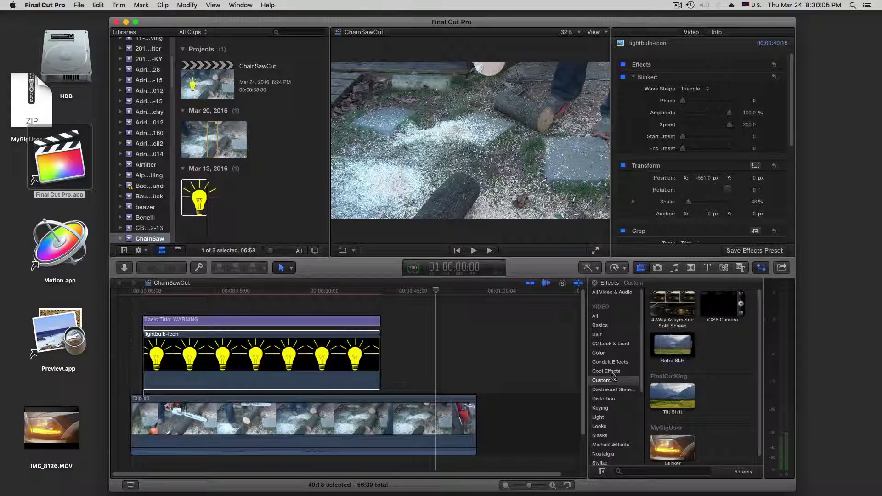
{"action": "left_click_drag", "start_coordinate": [672, 446], "coordinate": [361, 320]}
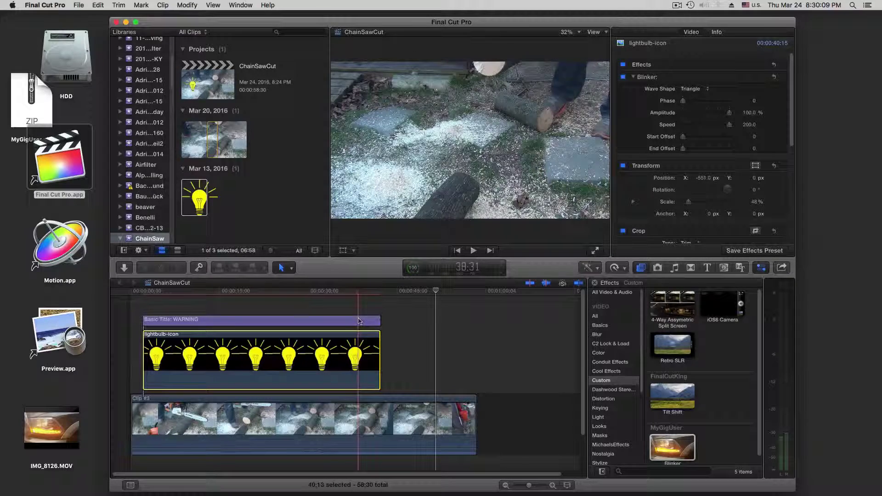
Set the WARNING title's Blinker effect to the Triangle wave shape with a speed of 200.
{"action": "left_click", "coordinate": [214, 293]}
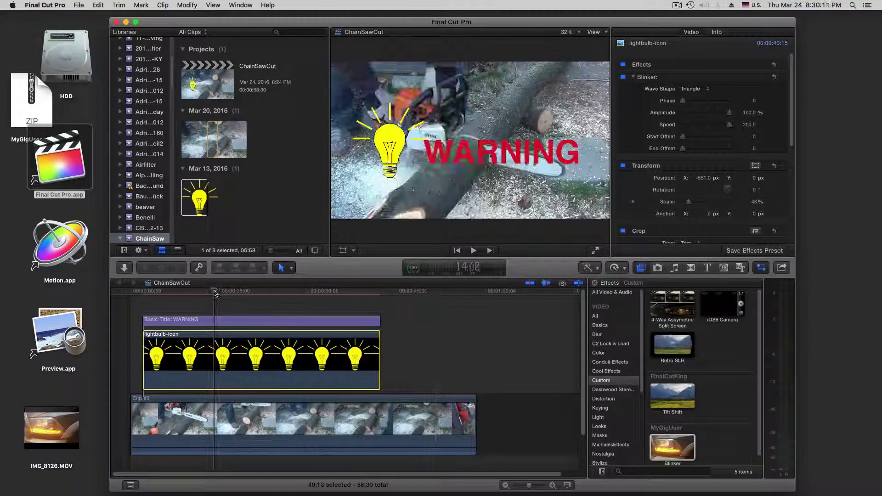
{"action": "left_click", "coordinate": [228, 320]}
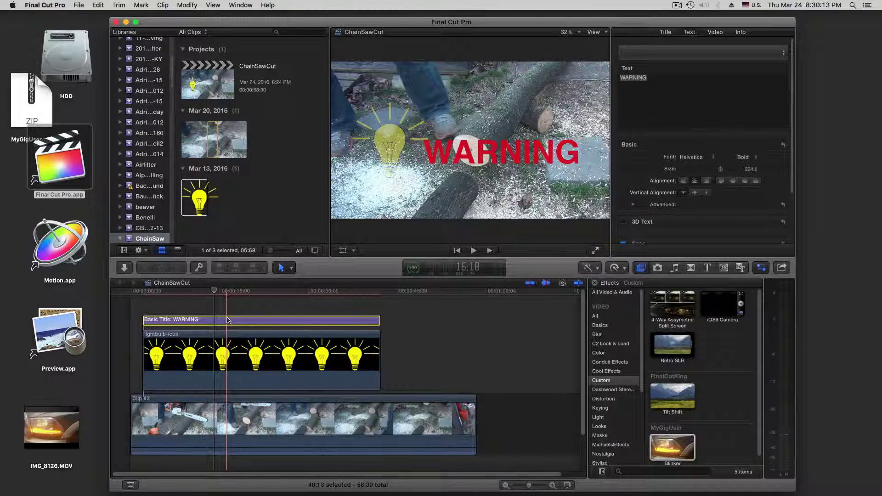
{"action": "left_click", "coordinate": [715, 32]}
{"action": "left_click", "coordinate": [702, 89]}
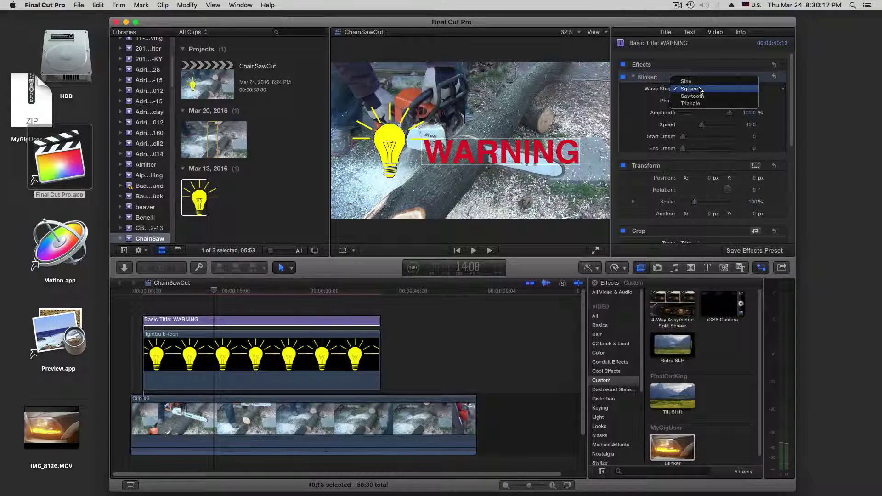
{"action": "left_click", "coordinate": [702, 101]}
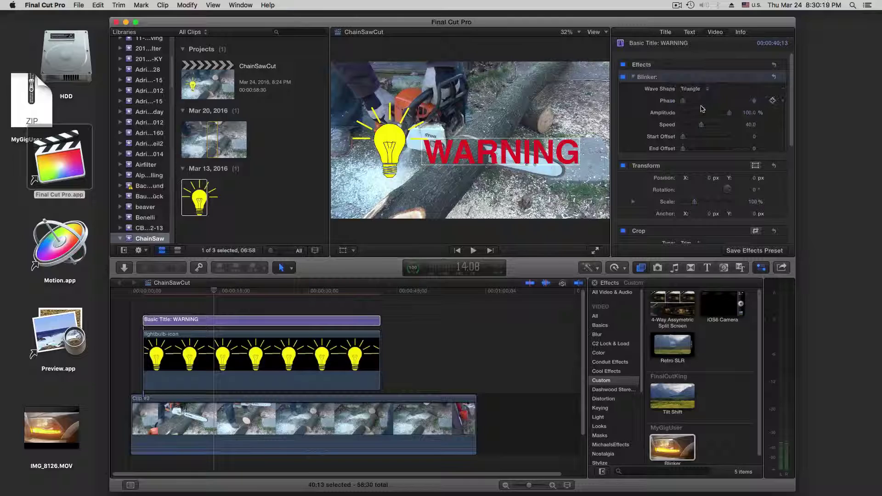
{"action": "left_click", "coordinate": [751, 125]}
Play the timeline from near its start to check the blinking WARNING title and lightbulb, and stop playback.
{"action": "left_click", "coordinate": [137, 292]}
{"action": "key", "text": "space"}
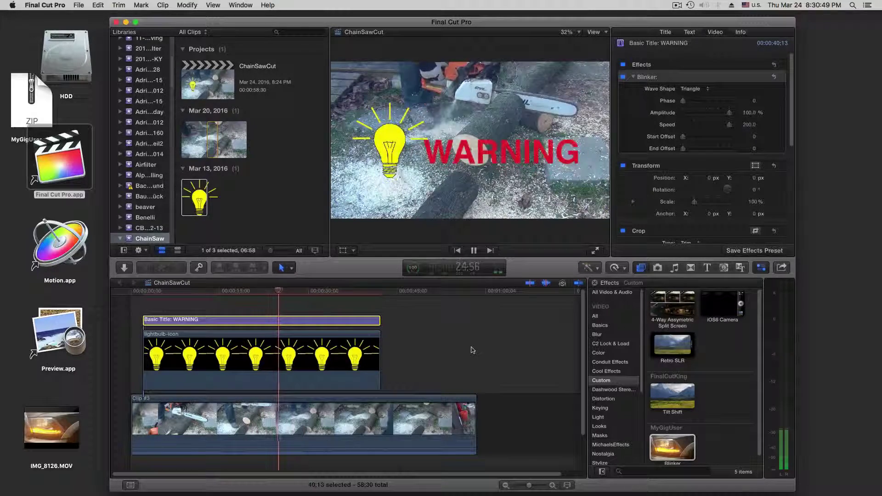
{"action": "left_click", "coordinate": [473, 250]}
{"action": "left_click", "coordinate": [677, 5]}
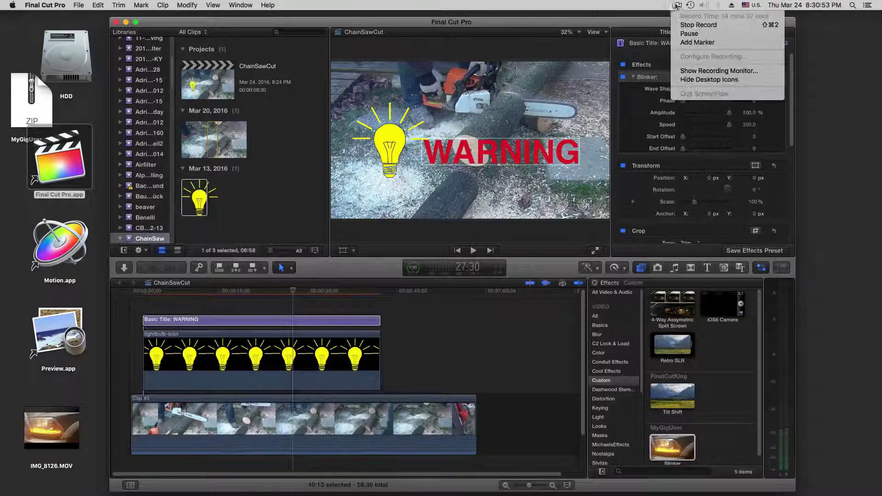